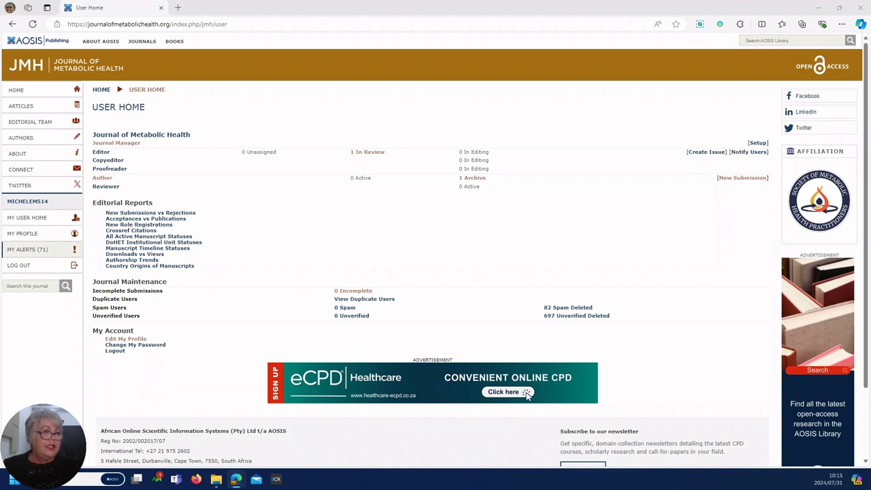
# Review the personal details on the user profile page and return to the user home page
pyautogui.click(28, 222)
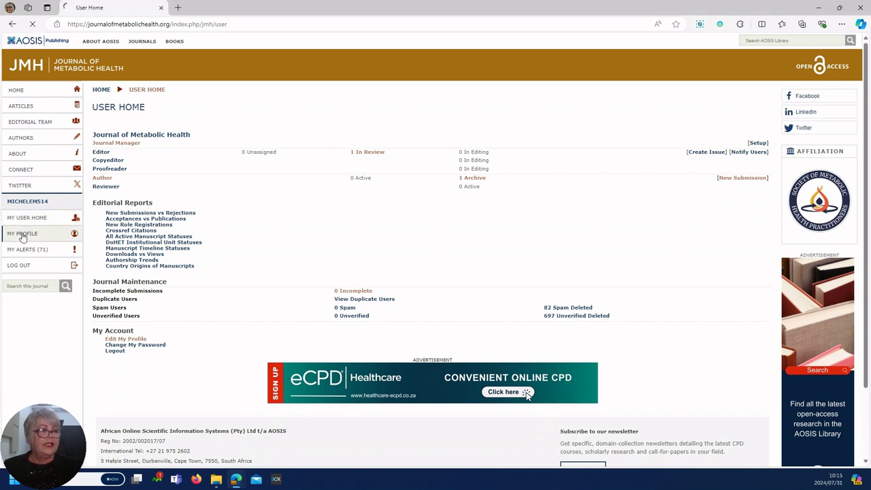
pyautogui.click(21, 234)
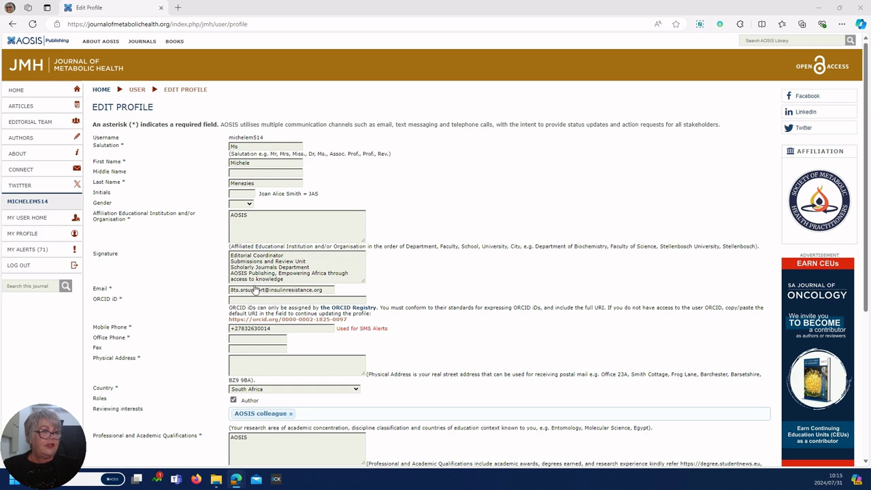
pyautogui.click(18, 219)
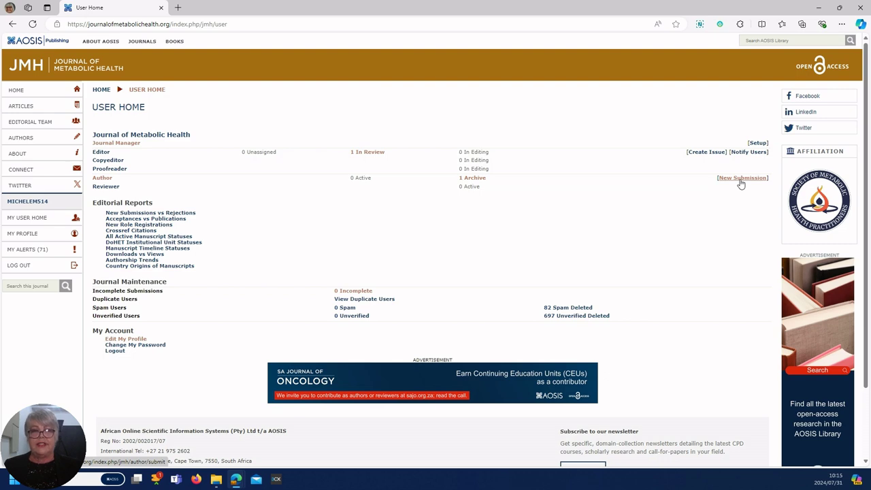
# Start a new author submission and set its journal section to Original Research
pyautogui.click(741, 182)
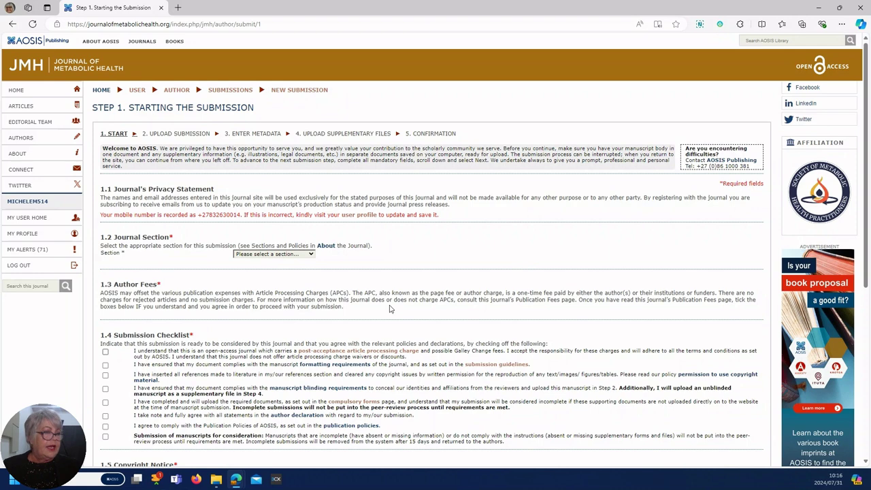
pyautogui.click(311, 254)
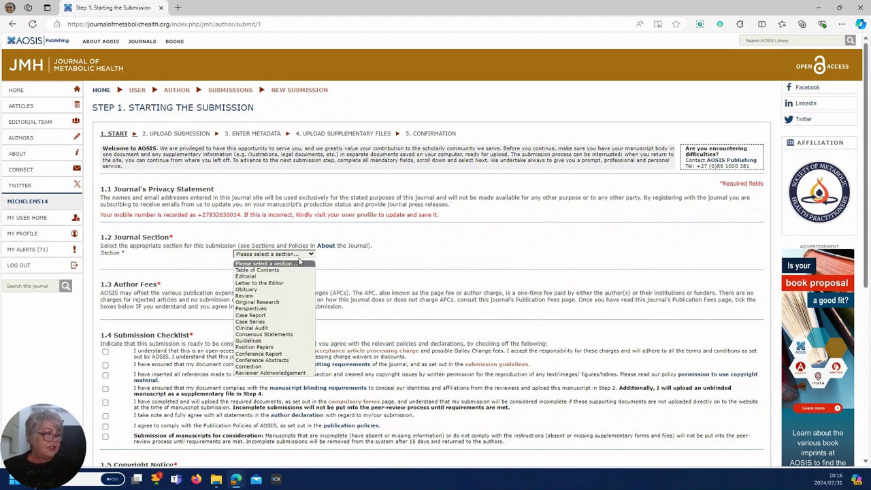
pyautogui.click(271, 302)
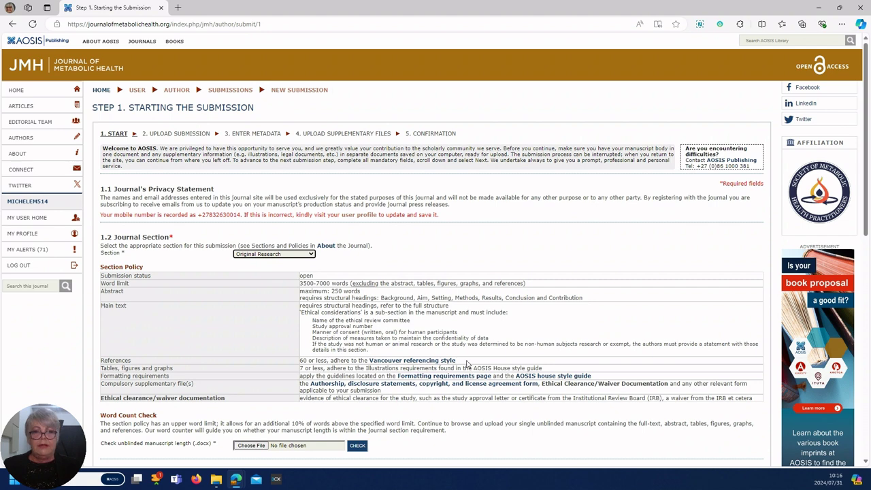
# Run the word count check on the file JMH-Training Original Manuscript from the Downloads folder
pyautogui.scroll(-1, 324, 298)
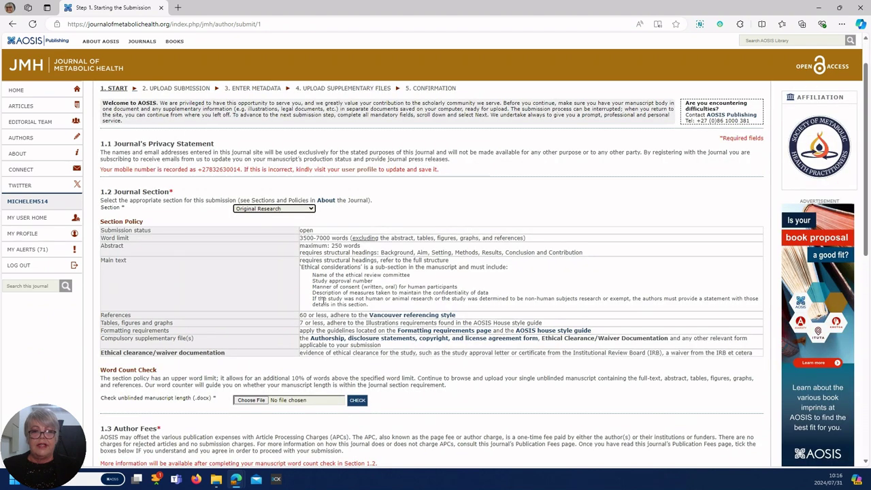
pyautogui.click(247, 401)
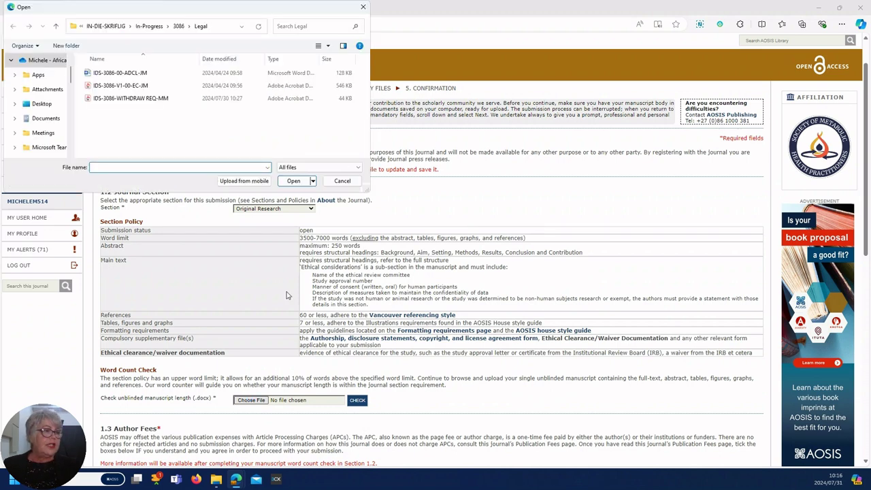
pyautogui.scroll(-3, 30, 117)
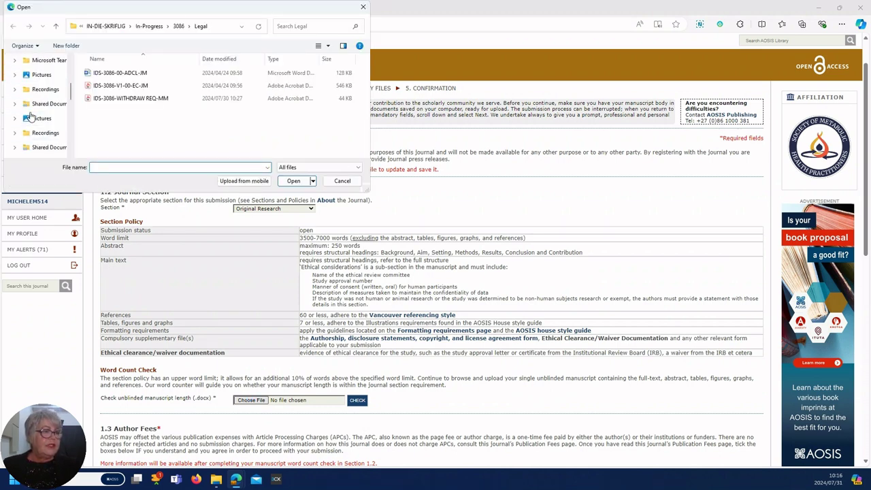
pyautogui.click(30, 134)
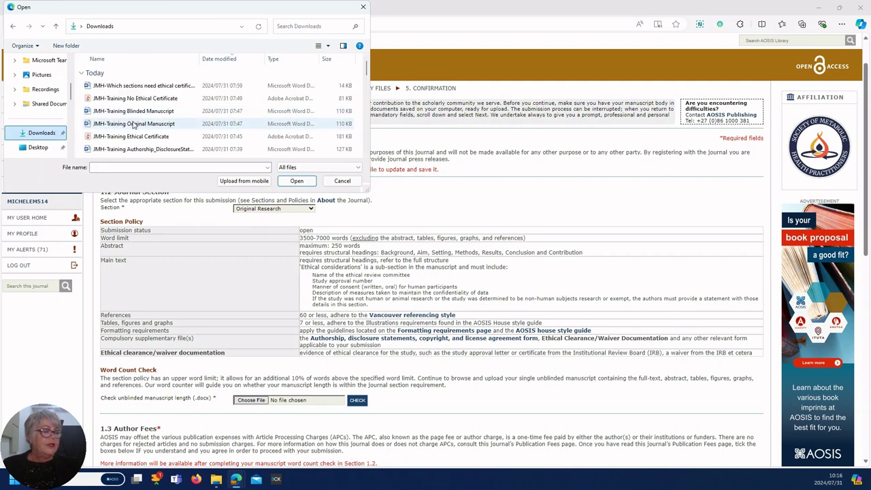
pyautogui.doubleClick(133, 125)
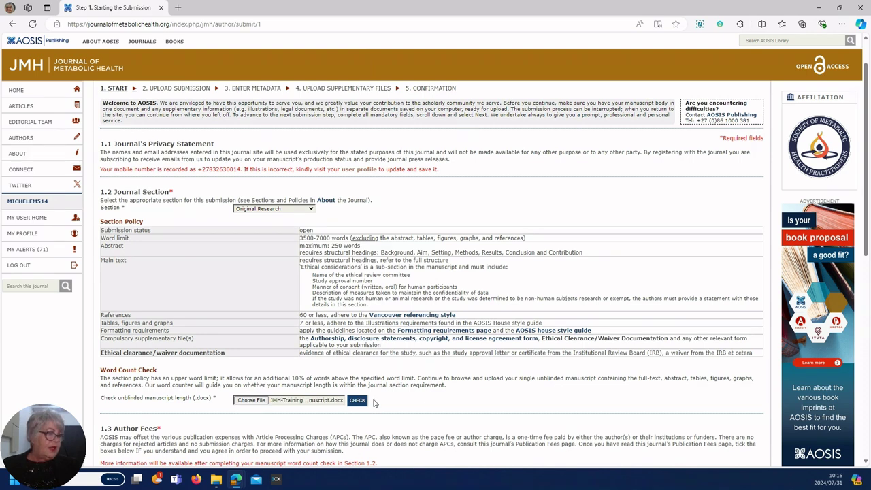
pyautogui.click(357, 402)
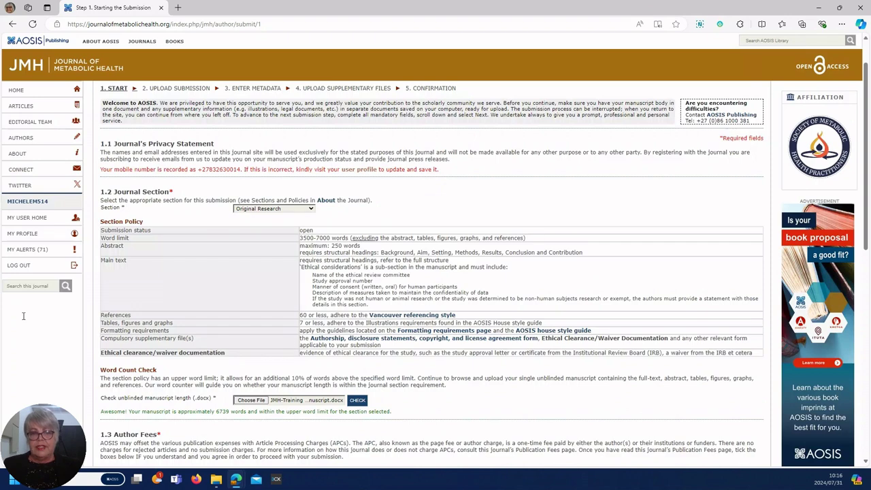
# Accept both author fee statements, on the funder carrying the APC and on no waivers or discounts
pyautogui.scroll(-2, 225, 361)
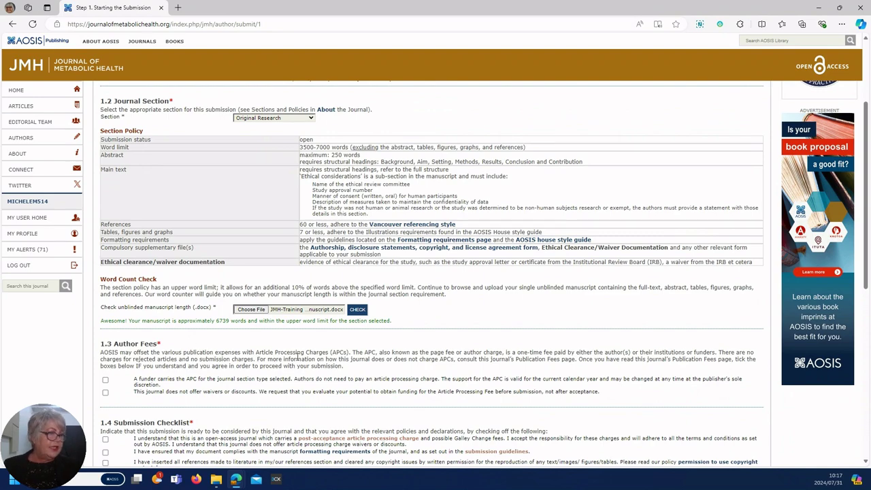
pyautogui.scroll(-2, 209, 337)
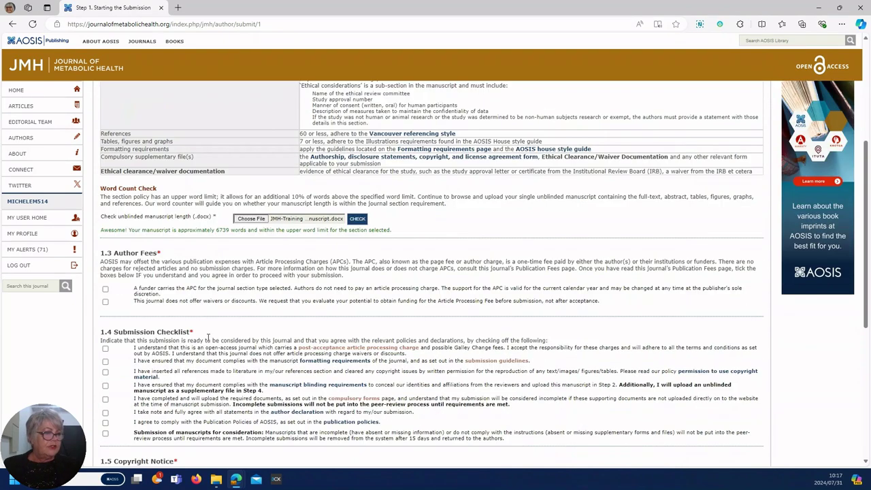
pyautogui.click(106, 290)
pyautogui.click(106, 302)
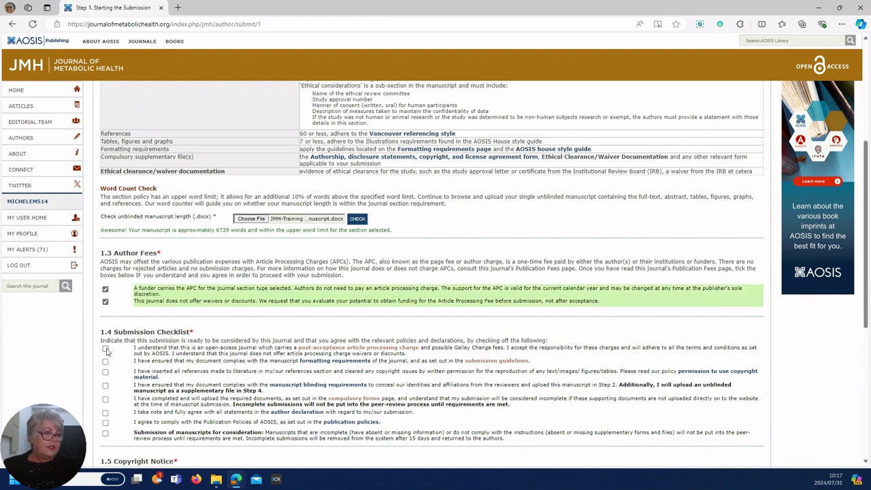
# Tick all eight declarations in the Submission Checklist, from article processing charges to submission of manuscripts for consideration
pyautogui.click(105, 348)
pyautogui.click(105, 362)
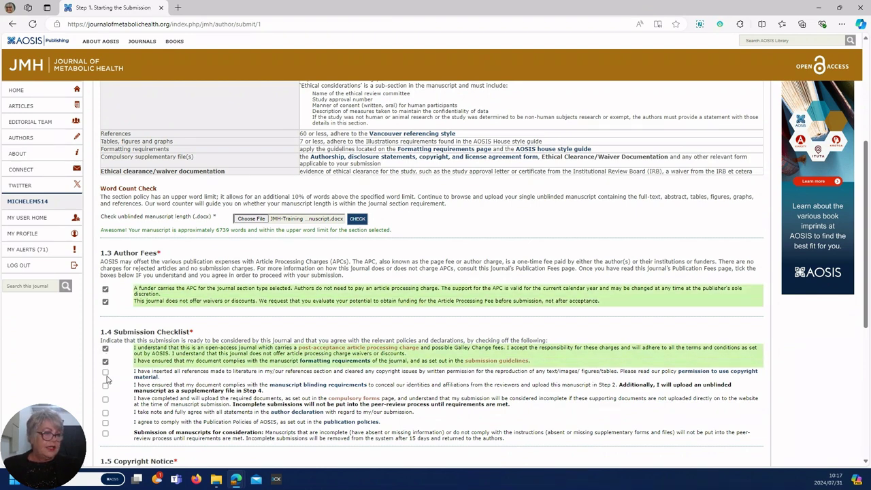
pyautogui.click(106, 372)
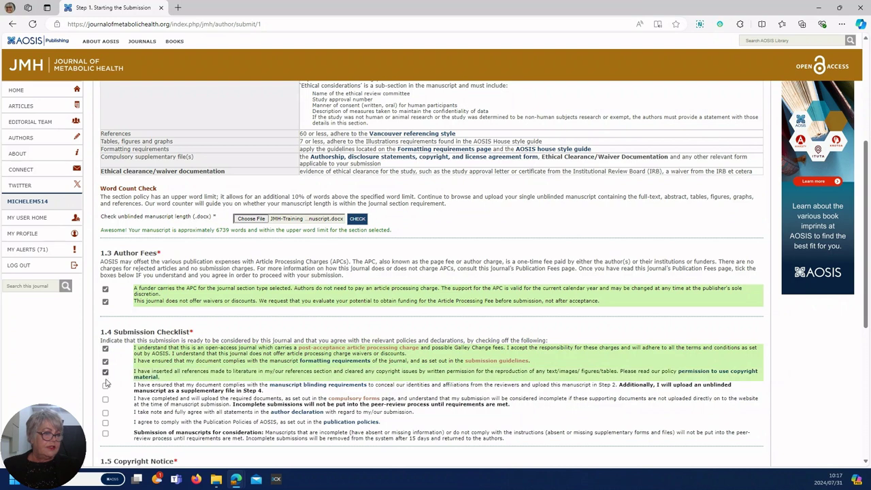
pyautogui.click(106, 386)
pyautogui.click(105, 401)
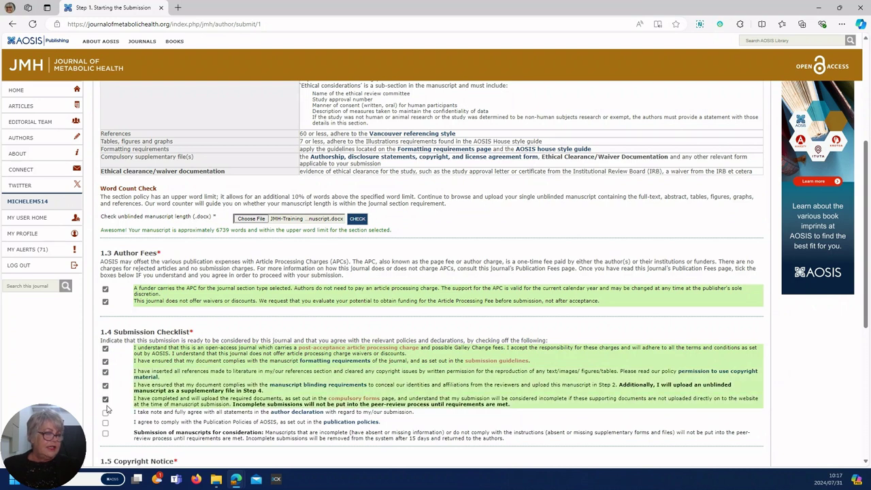
pyautogui.click(106, 413)
pyautogui.click(105, 423)
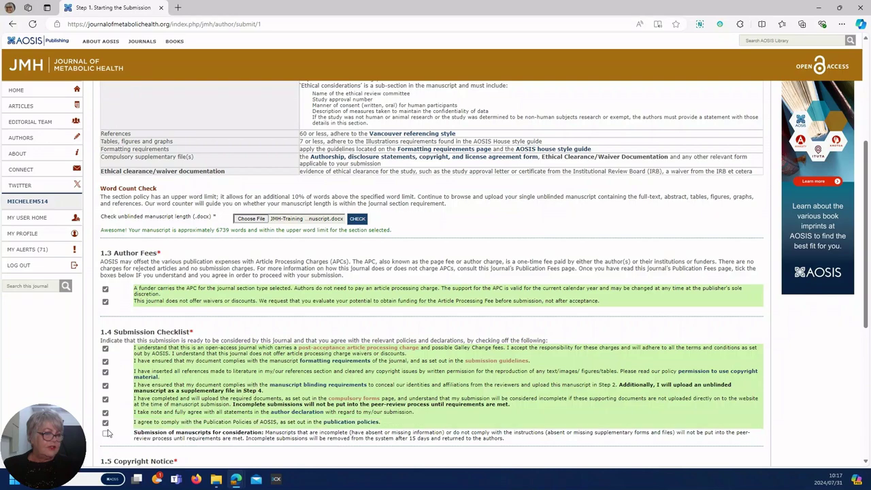
pyautogui.click(105, 434)
# Agree to the Copyright and Licensing Notice and continue to the submission upload stage, leaving the editor comments empty
pyautogui.scroll(-1, 143, 393)
pyautogui.scroll(-3, 143, 392)
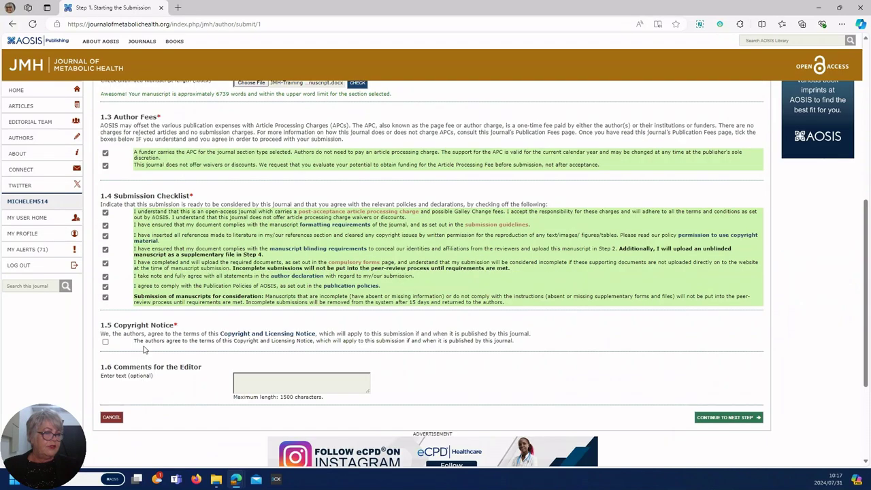
pyautogui.click(105, 298)
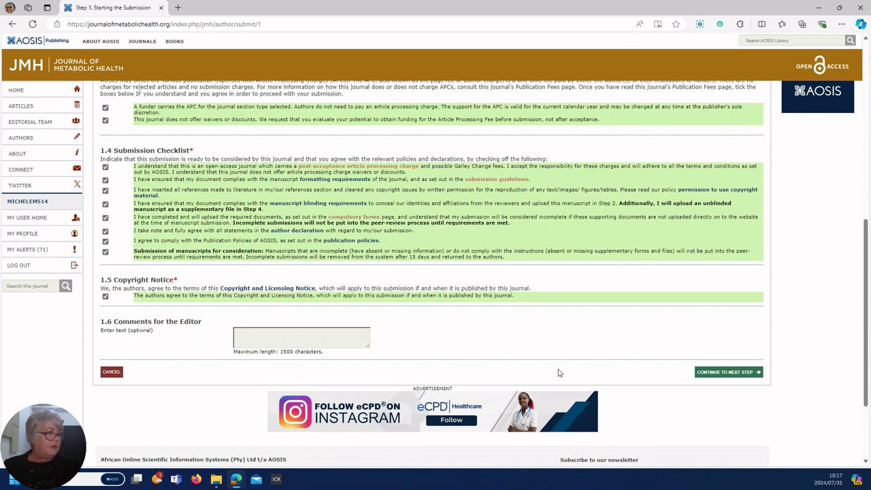
pyautogui.click(708, 376)
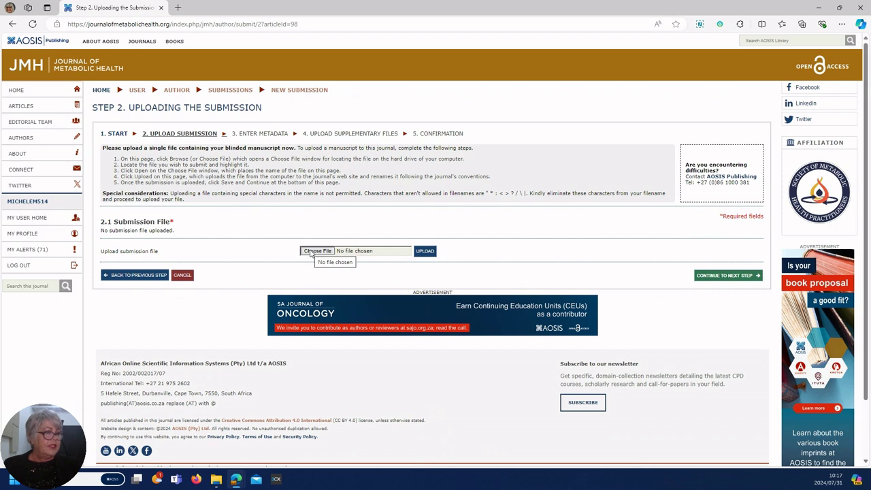
# Upload JMH-Training Original Manuscript.docx as the submission file and continue to the metadata stage
pyautogui.click(311, 252)
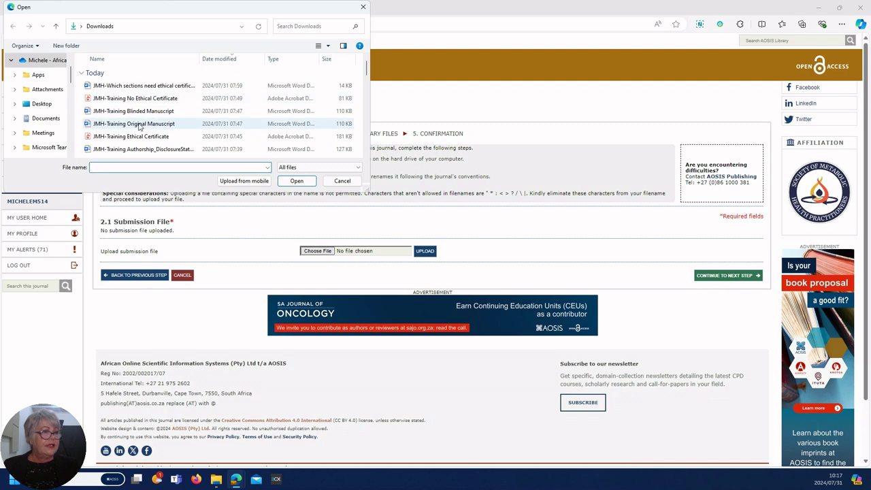
pyautogui.doubleClick(139, 125)
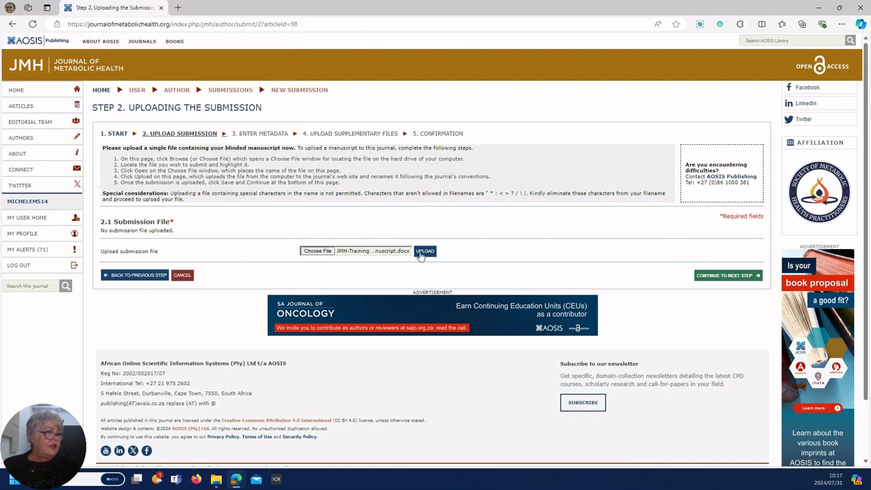
pyautogui.click(424, 252)
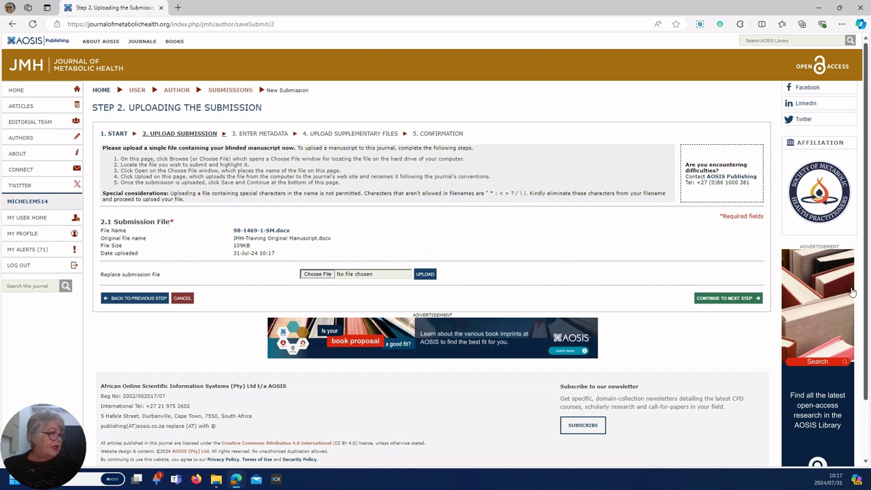
pyautogui.click(713, 299)
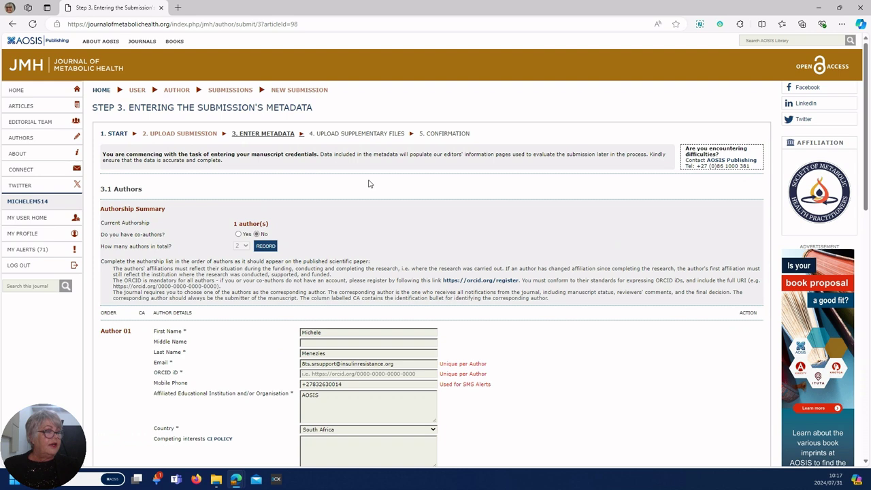
# Declare that the manuscript has co-authors and record a total of 3 authors
pyautogui.scroll(-1, 370, 184)
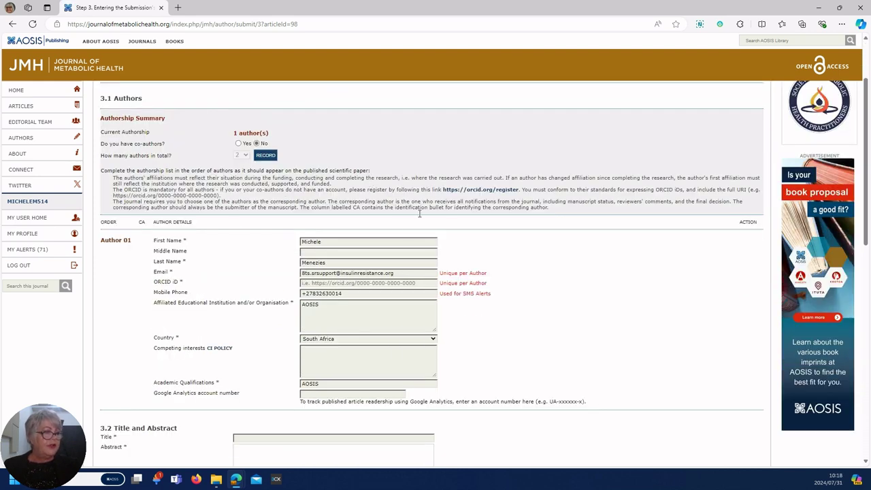
pyautogui.scroll(-1, 333, 247)
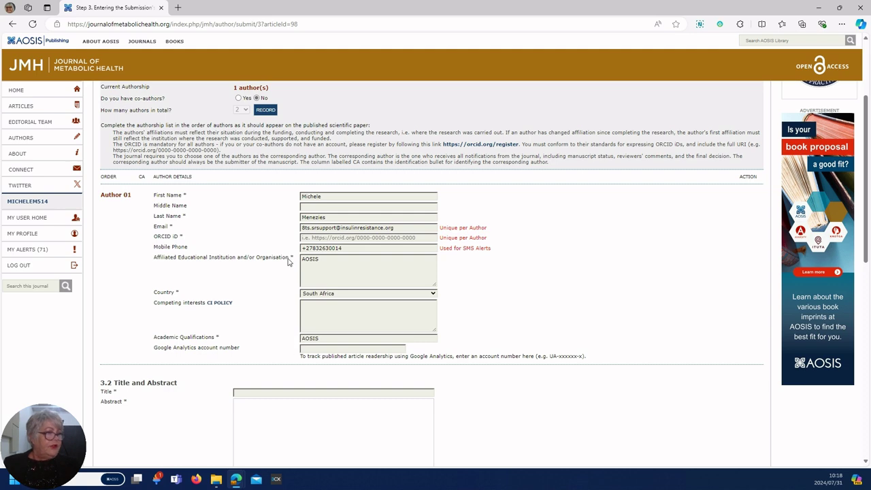
pyautogui.scroll(3, 293, 260)
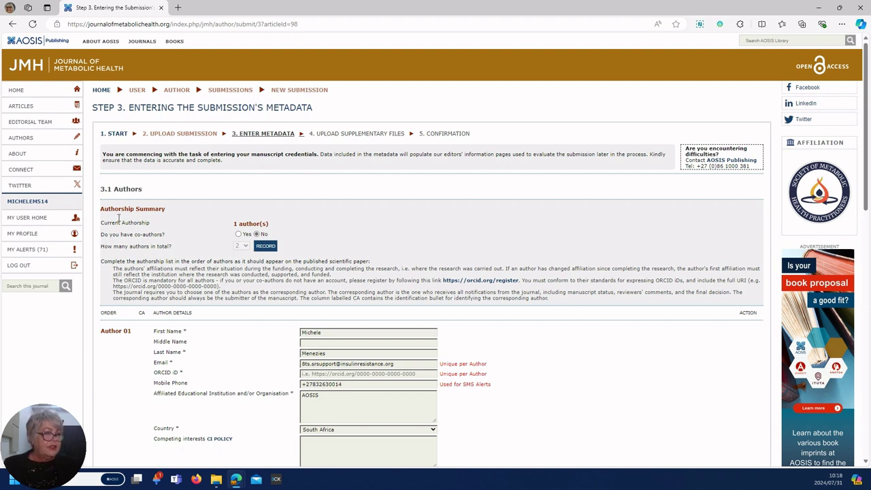
pyautogui.click(238, 235)
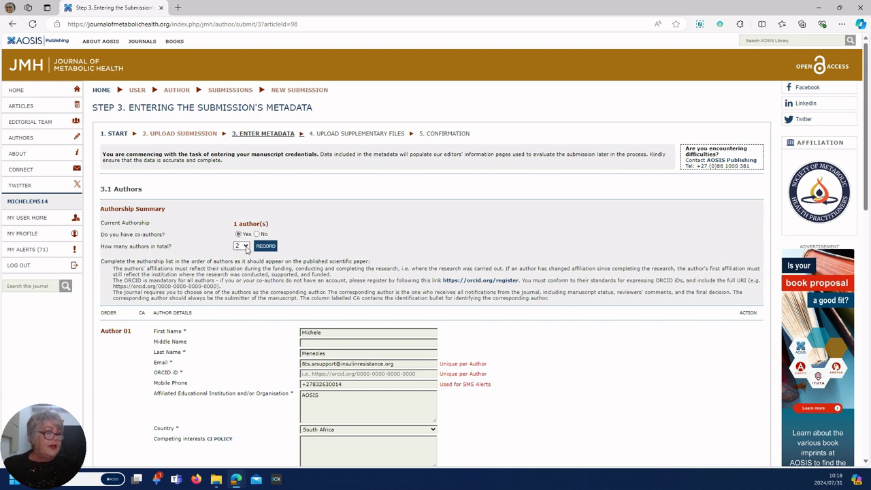
pyautogui.click(246, 248)
pyautogui.click(238, 262)
pyautogui.click(267, 249)
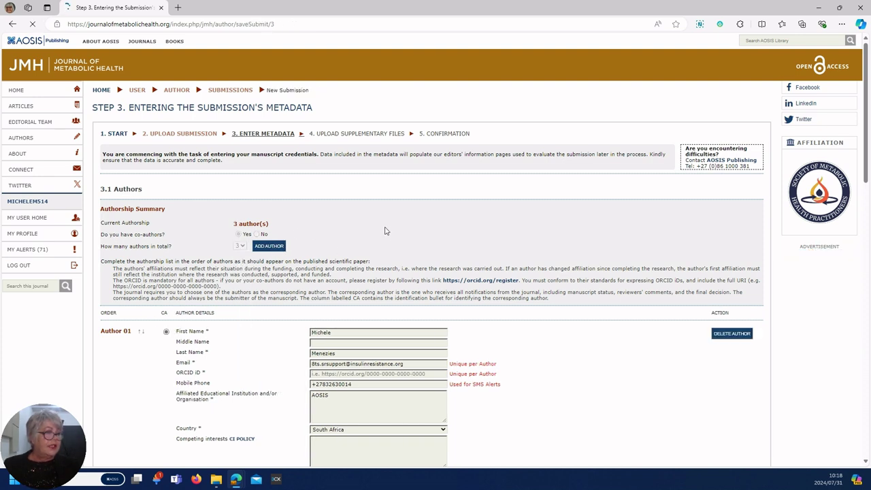
# Examine the detail fields for Authors 01 to 03 and the authorship instructions above them
pyautogui.scroll(-5, 385, 231)
pyautogui.scroll(-2, 385, 231)
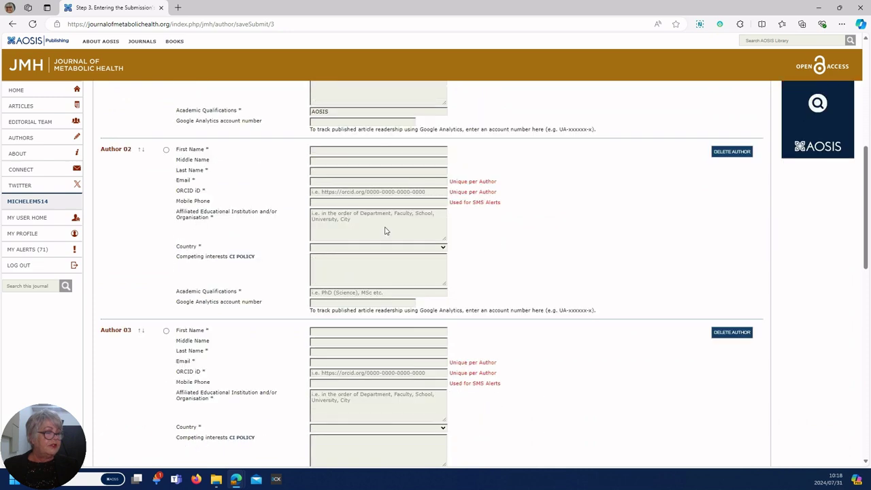
pyautogui.scroll(3, 385, 235)
pyautogui.scroll(3, 384, 237)
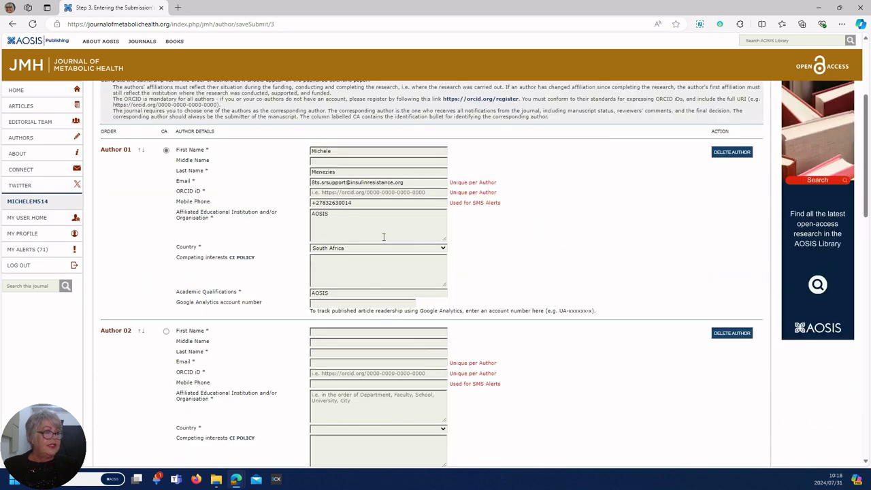
pyautogui.scroll(2, 384, 238)
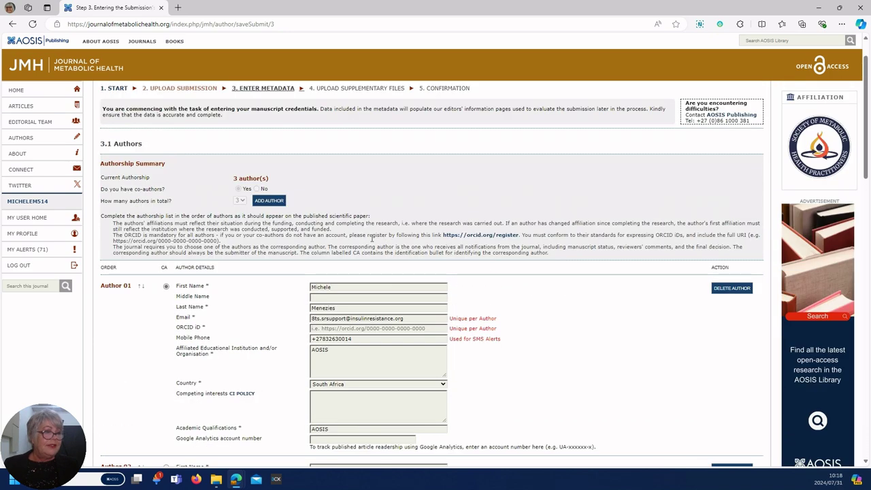
pyautogui.scroll(-1, 602, 287)
pyautogui.scroll(-3, 602, 287)
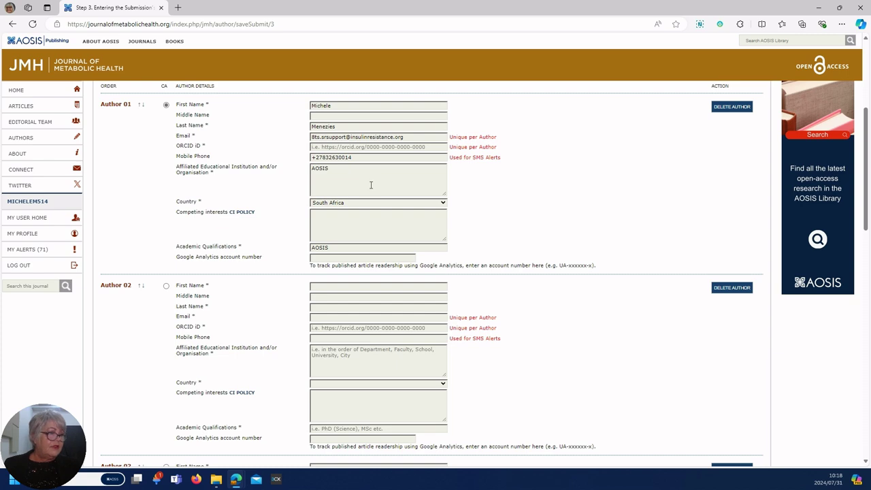
# Delete both blank co-author entries so that only Author 01 stays in the authorship list
pyautogui.scroll(-2, 379, 283)
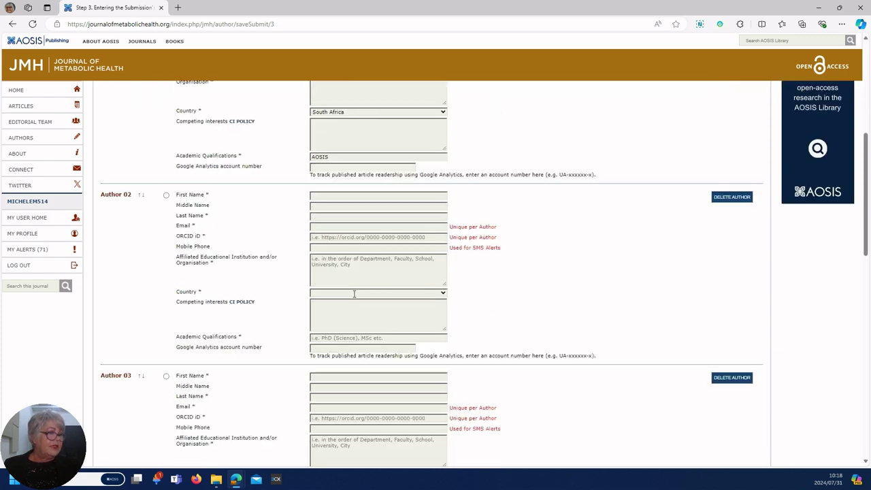
pyautogui.scroll(-2, 364, 276)
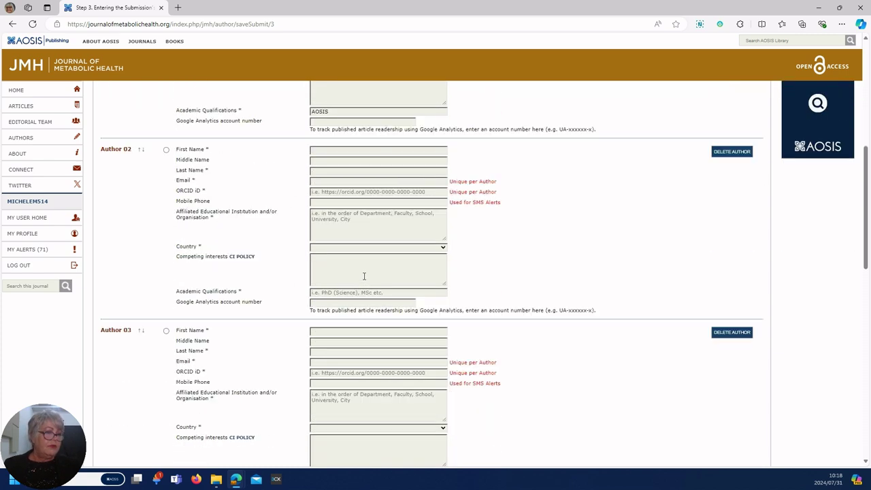
pyautogui.scroll(3, 366, 274)
pyautogui.scroll(4, 366, 273)
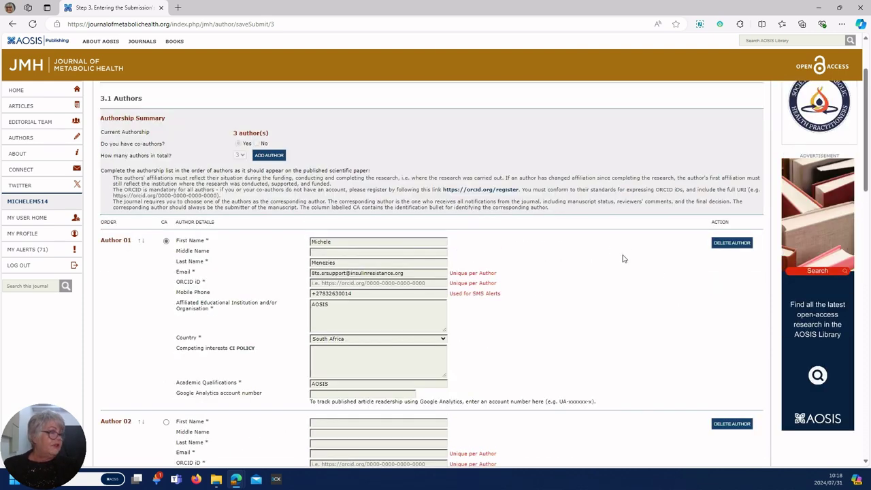
pyautogui.scroll(-2, 703, 345)
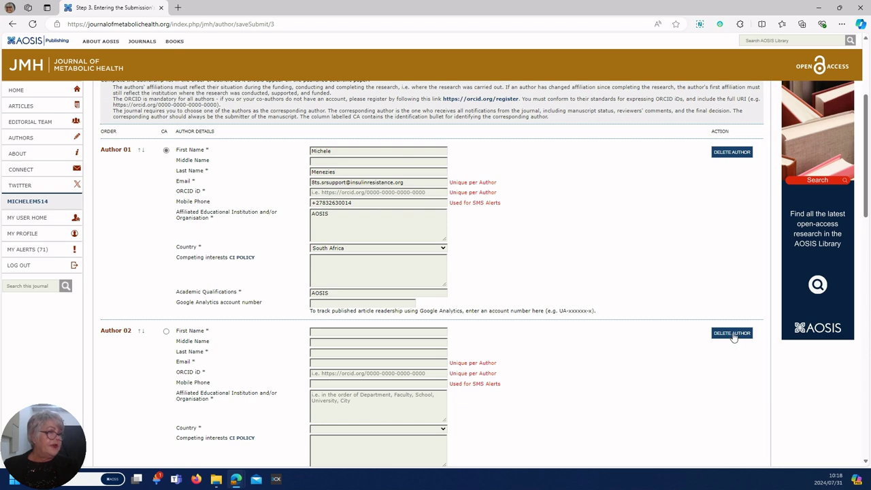
pyautogui.click(733, 333)
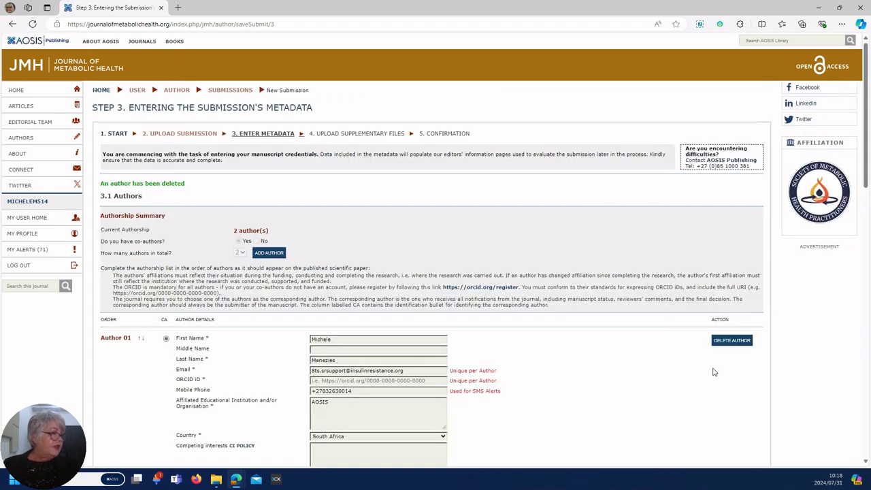
pyautogui.scroll(-3, 663, 356)
pyautogui.click(725, 295)
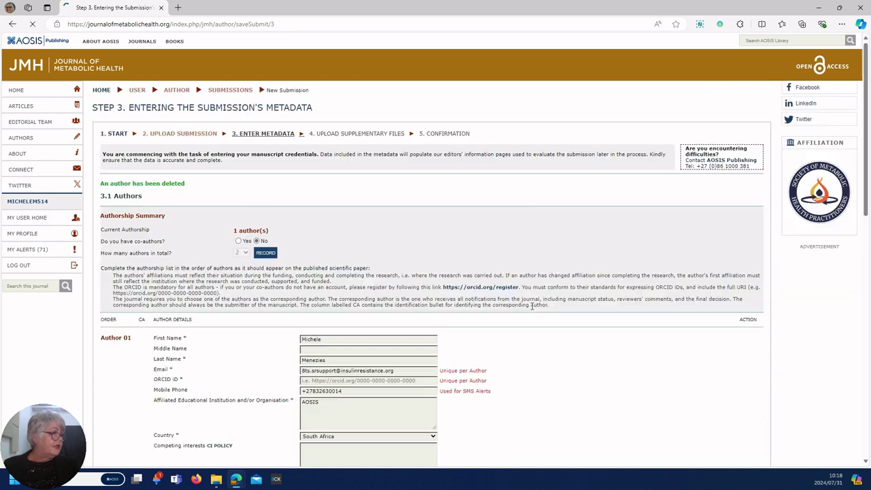
# Set the manuscript title to "Training program to develop title positions based on competency framework in the digital transformation of Vietnam Electricity Corporation"
pyautogui.scroll(-1, 449, 299)
pyautogui.scroll(-2, 368, 274)
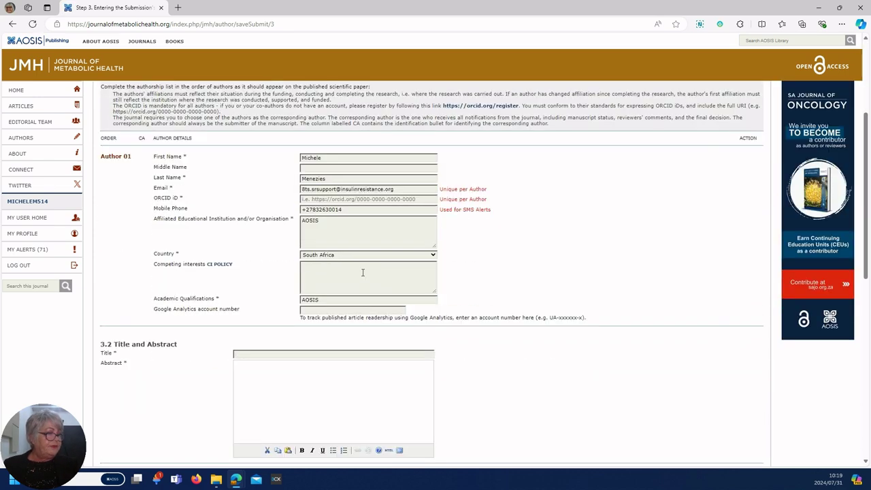
pyautogui.click(243, 353)
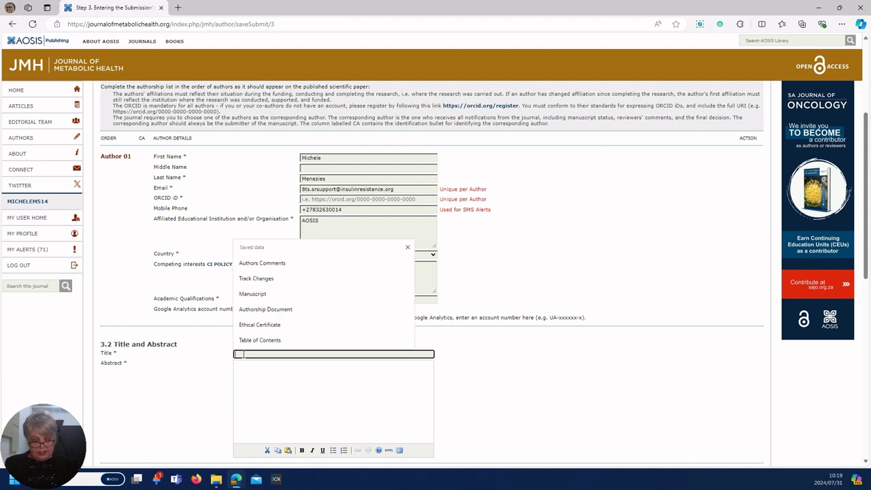
pyautogui.write('Trainin')
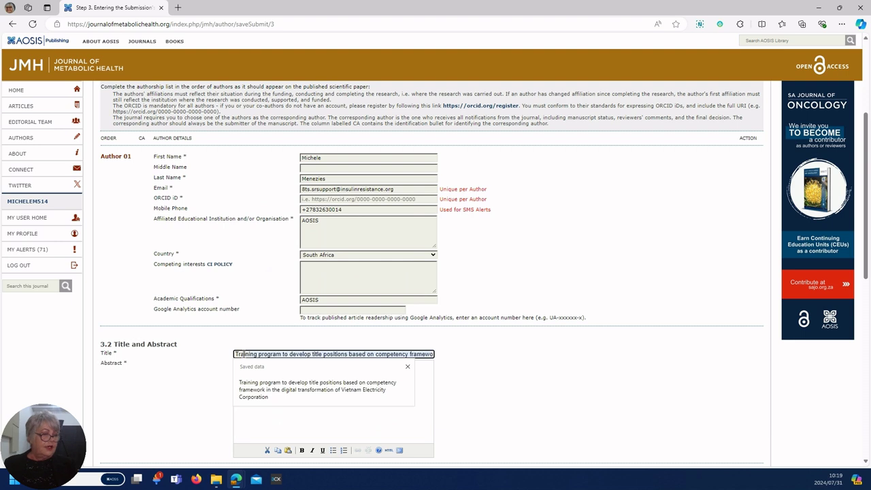
pyautogui.press('Down')
pyautogui.press('Return')
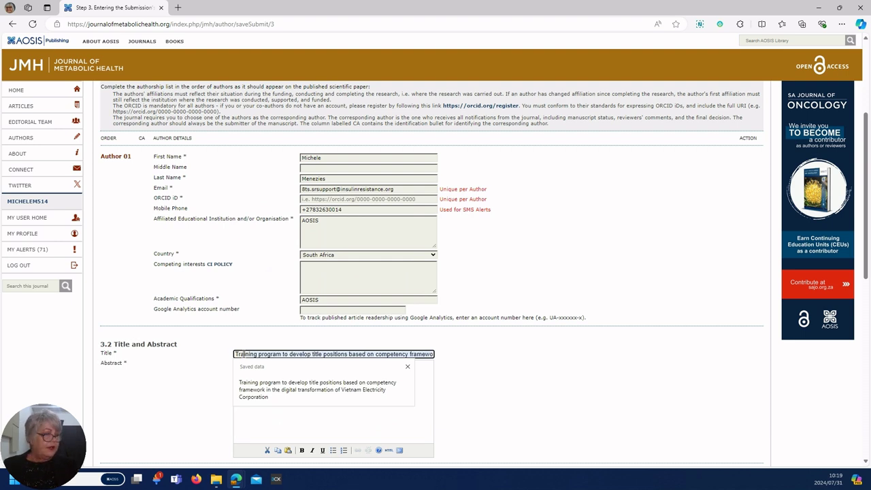
pyautogui.press('Return')
pyautogui.scroll(-2, 249, 348)
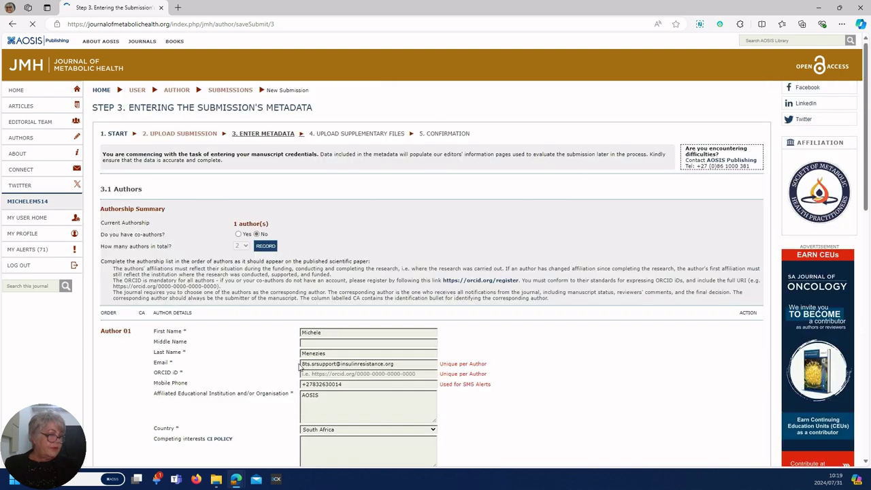
pyautogui.scroll(-5, 273, 307)
pyautogui.click(264, 304)
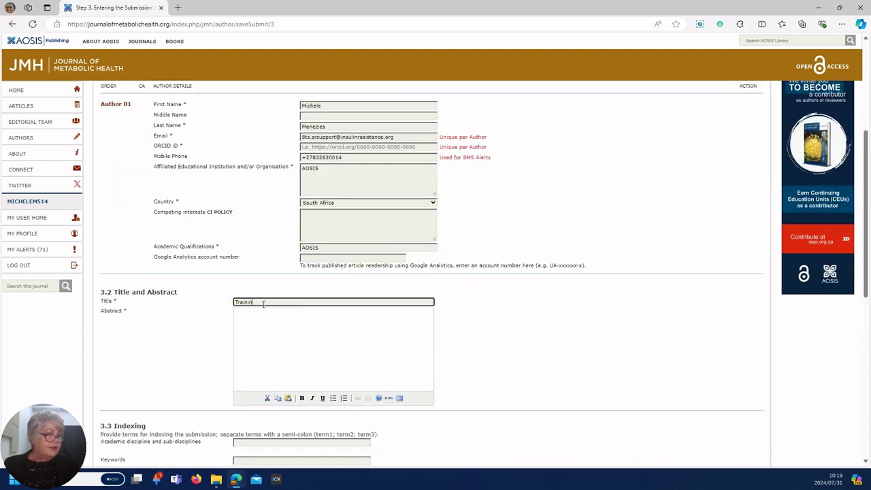
pyautogui.press('Down')
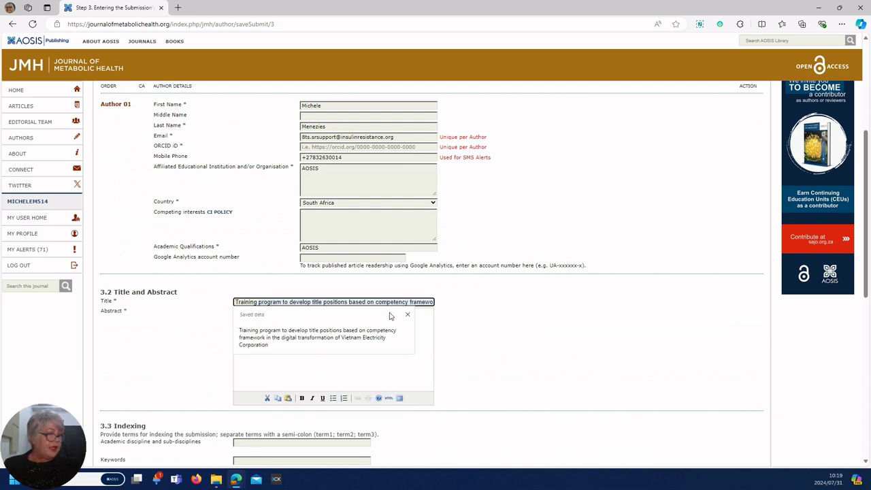
pyautogui.click(339, 343)
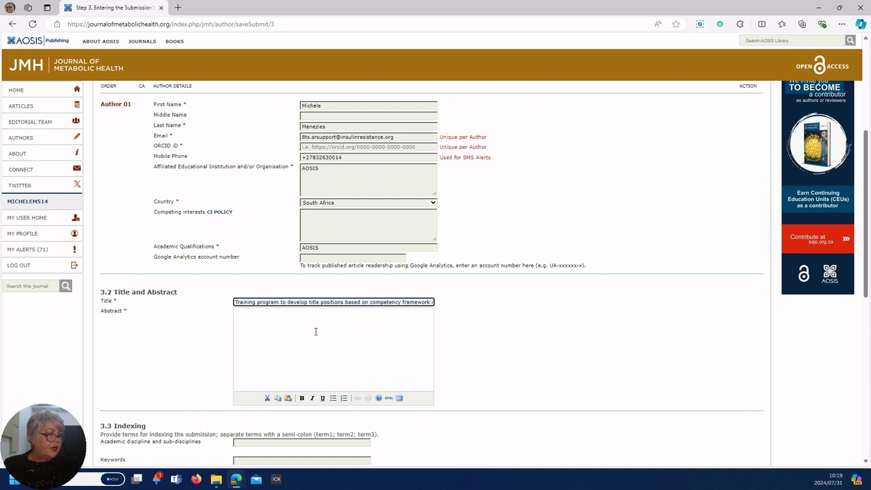
# Fill in the abstract with the placeholder text "xxxxxxxxx"
pyautogui.scroll(-1, 315, 331)
pyautogui.click(254, 243)
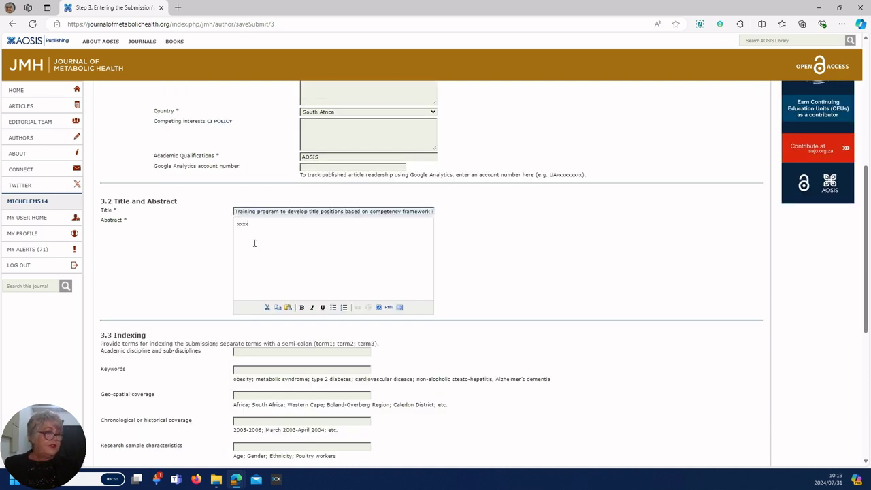
pyautogui.scroll(-2, 254, 244)
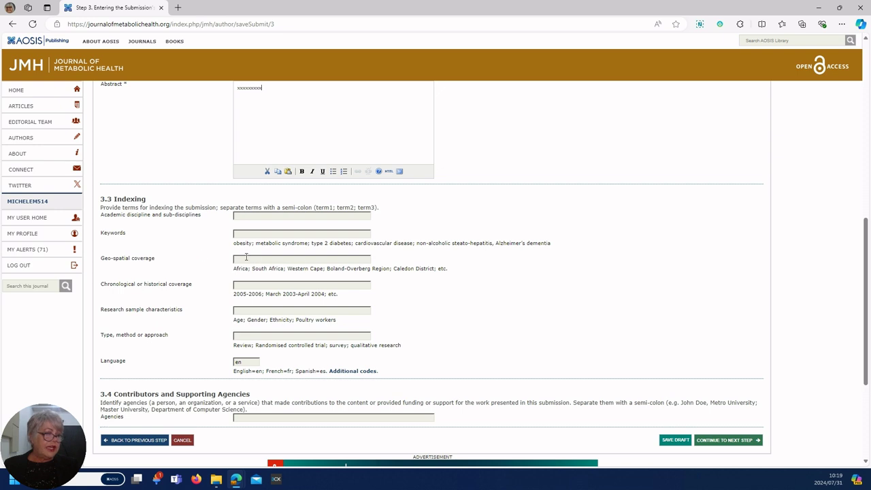
# Set the keywords to "education; healthcare volunteer; preparation; natural education; natural hazard; hazard management." and try to continue to the supplementary files stage
pyautogui.click(242, 233)
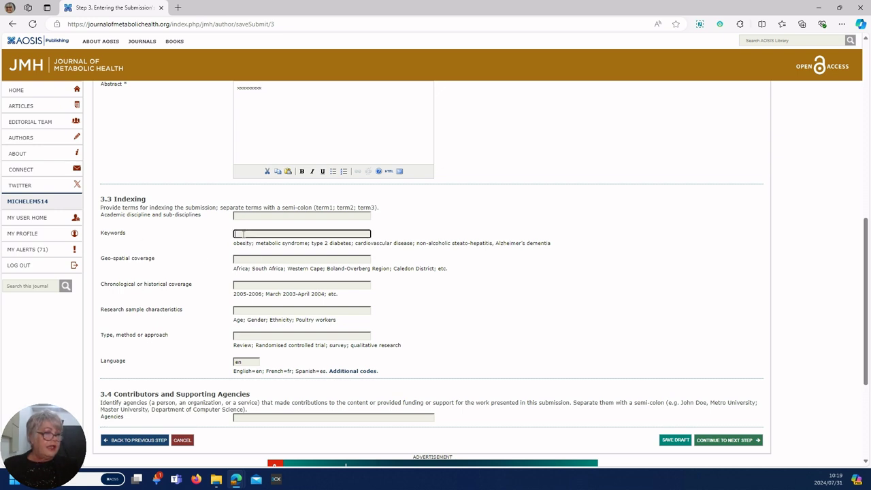
pyautogui.click(243, 233)
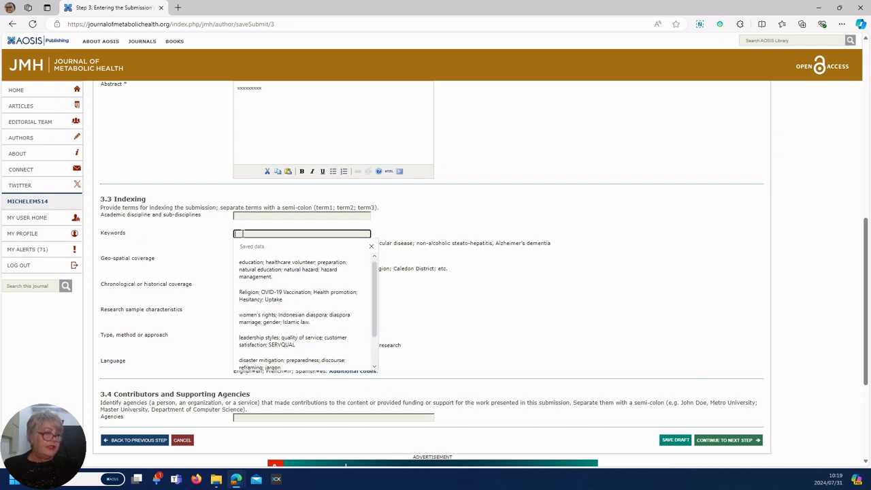
pyautogui.click(242, 268)
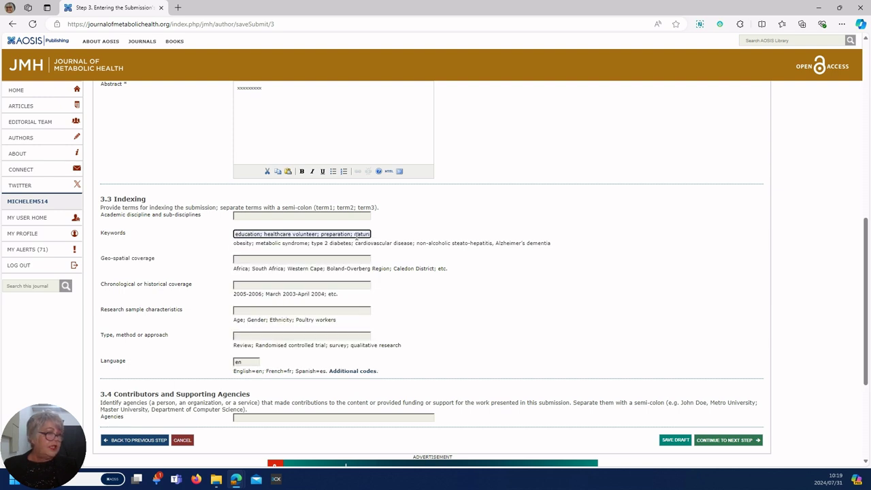
pyautogui.click(711, 443)
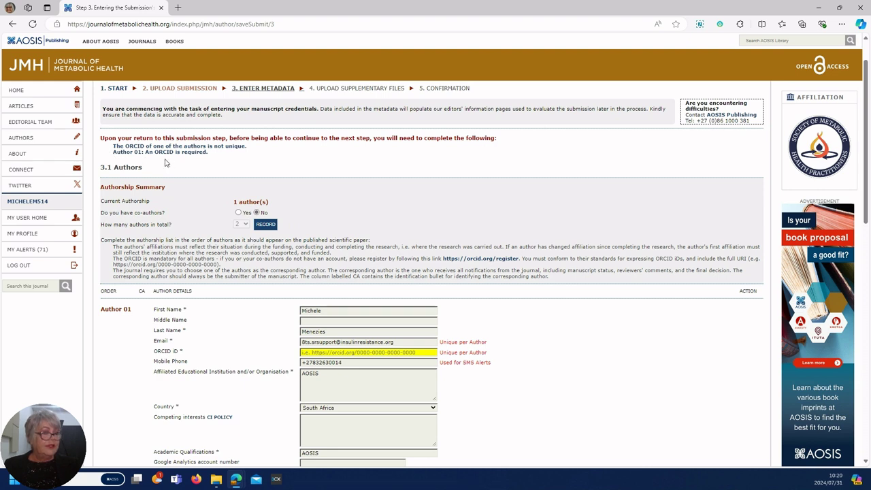
# Fill in Author 01's ORCID iD with the first saved ORCID address and continue to the supplementary files stage
pyautogui.click(339, 353)
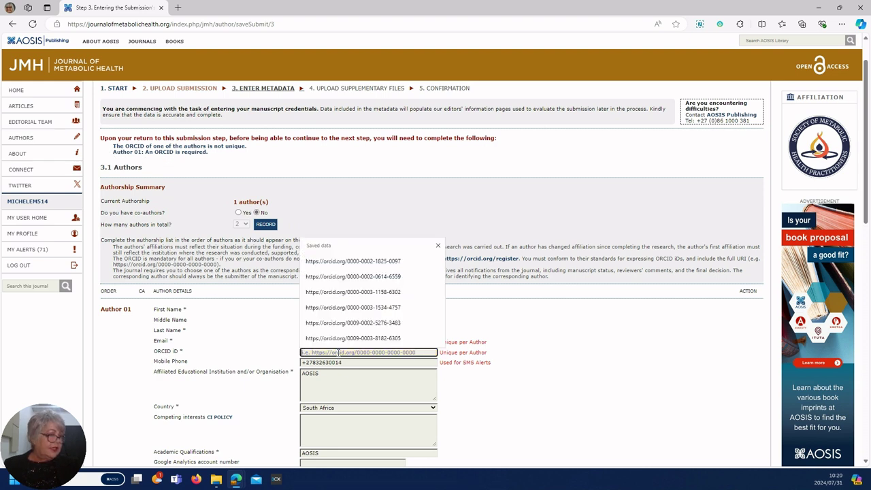
pyautogui.click(379, 263)
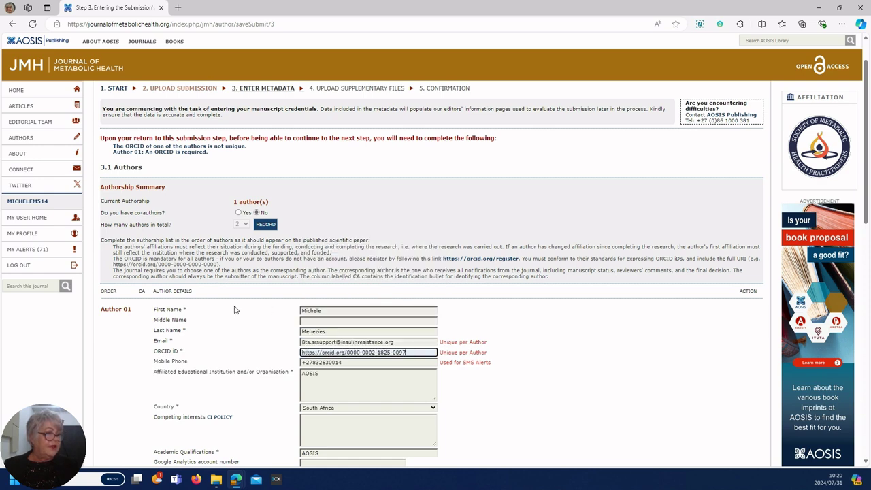
pyautogui.scroll(-8, 234, 310)
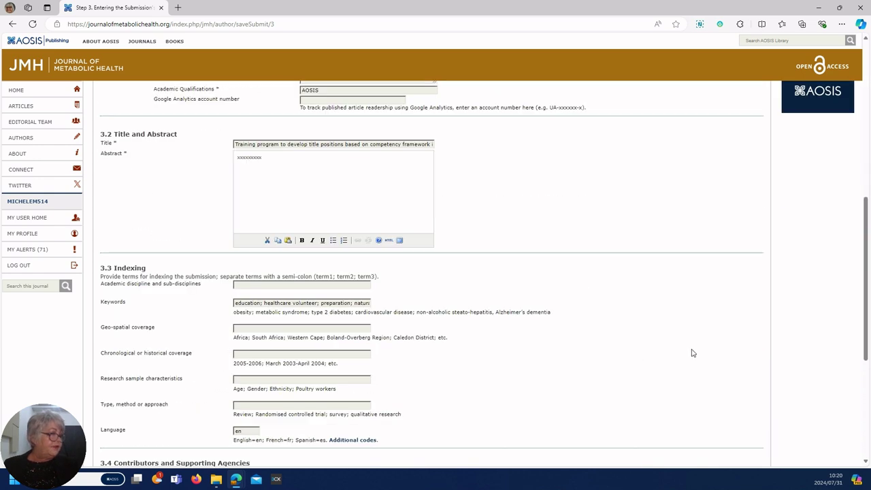
pyautogui.scroll(-5, 692, 353)
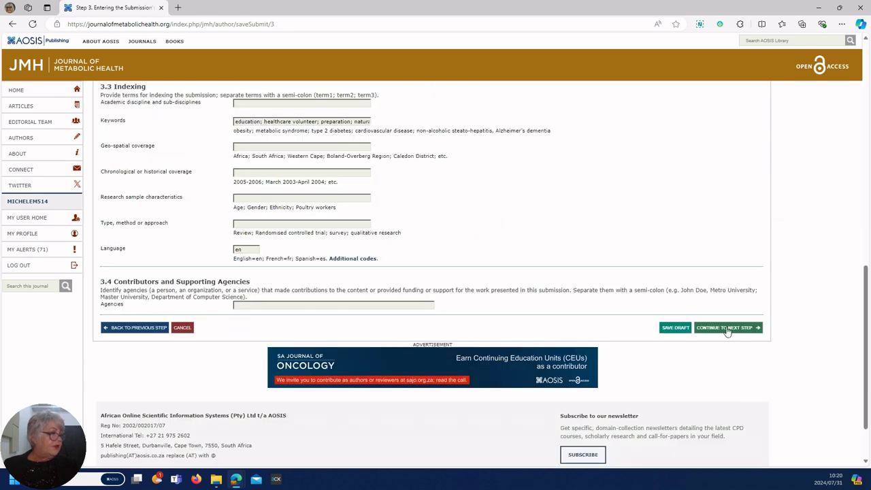
pyautogui.click(725, 328)
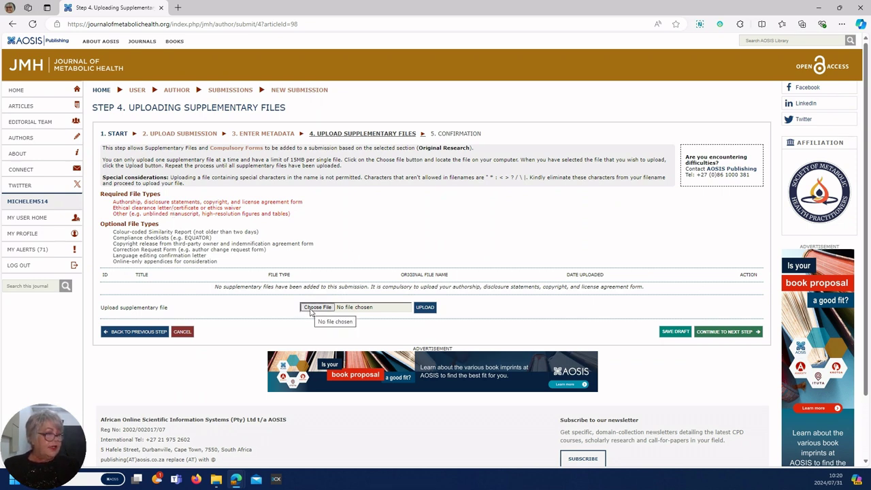
# Upload JMH-Training Authorship_DisclosureStatements_Copyright_Membership_LicenseAgreement_Form.docx as a supplementary file of type "Authorship, disclosure statements, copyright, and license agreement form" and save it
pyautogui.click(310, 310)
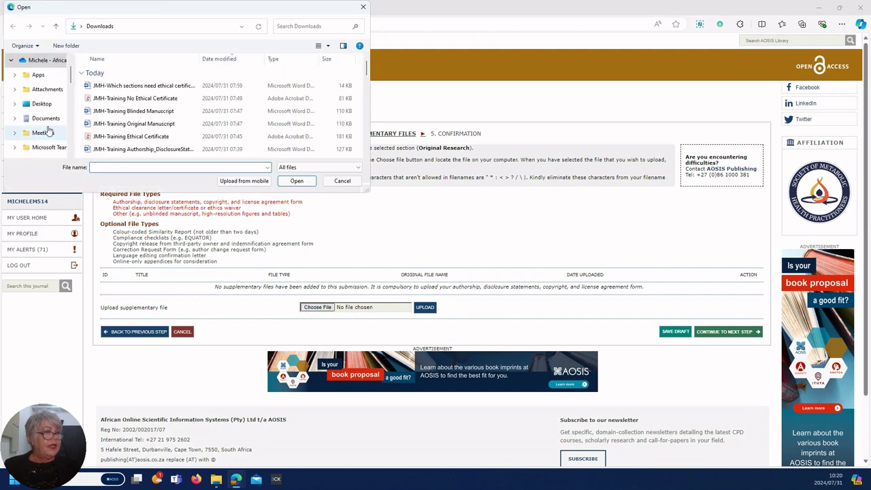
pyautogui.doubleClick(144, 150)
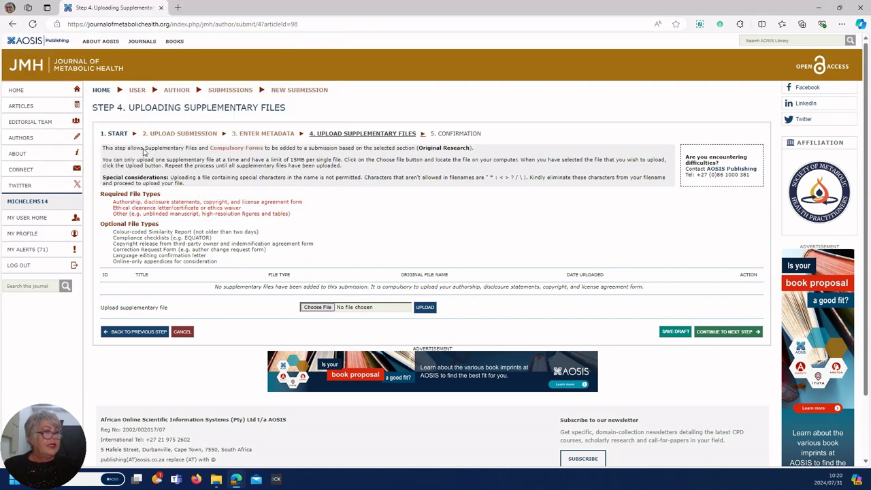
pyautogui.click(423, 308)
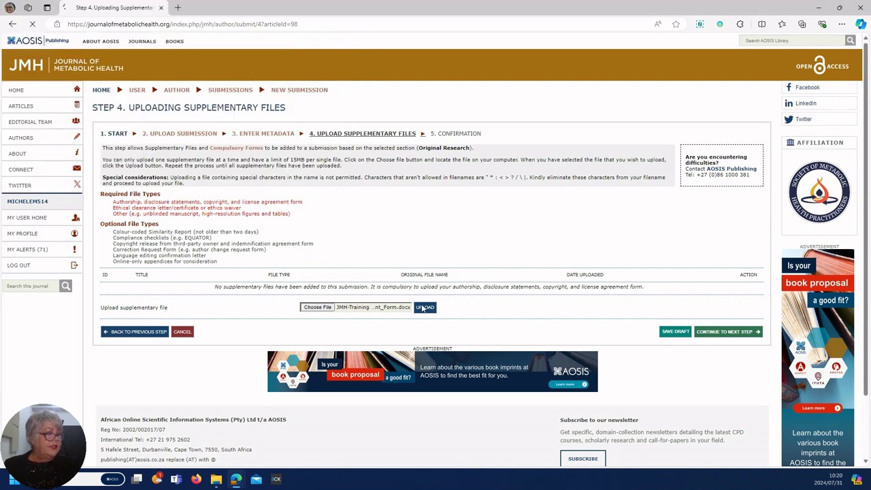
pyautogui.click(440, 206)
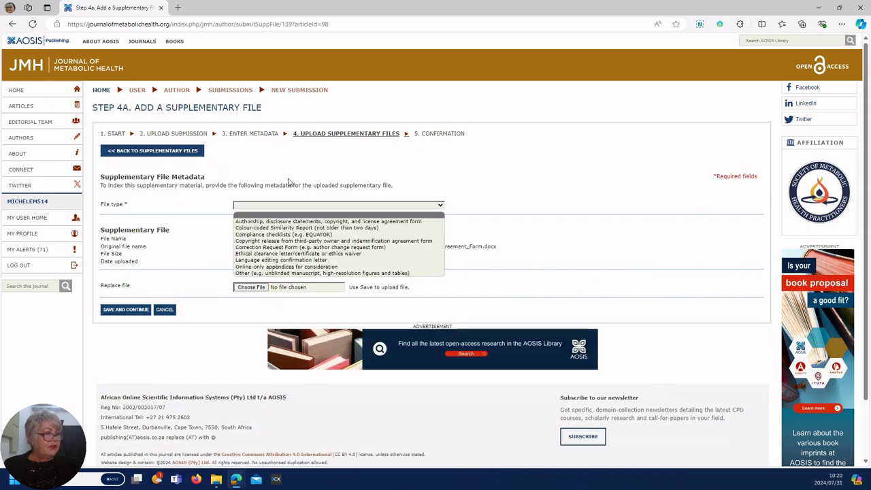
pyautogui.click(258, 222)
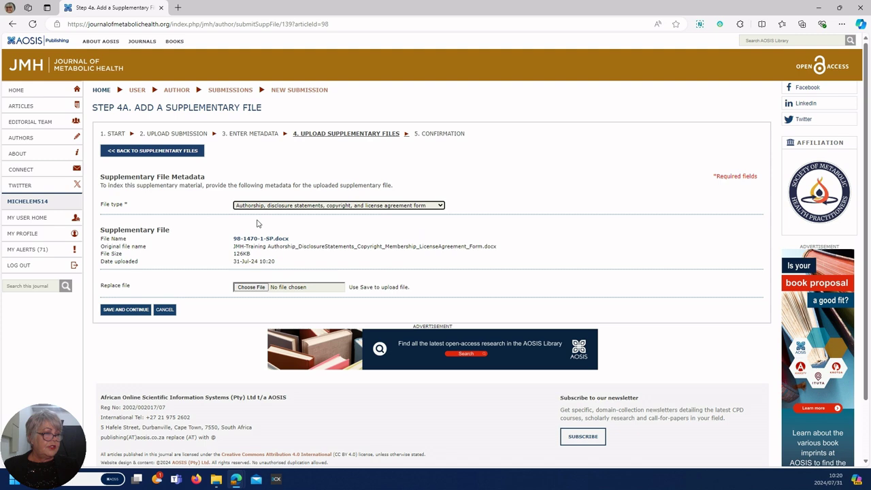
pyautogui.click(110, 311)
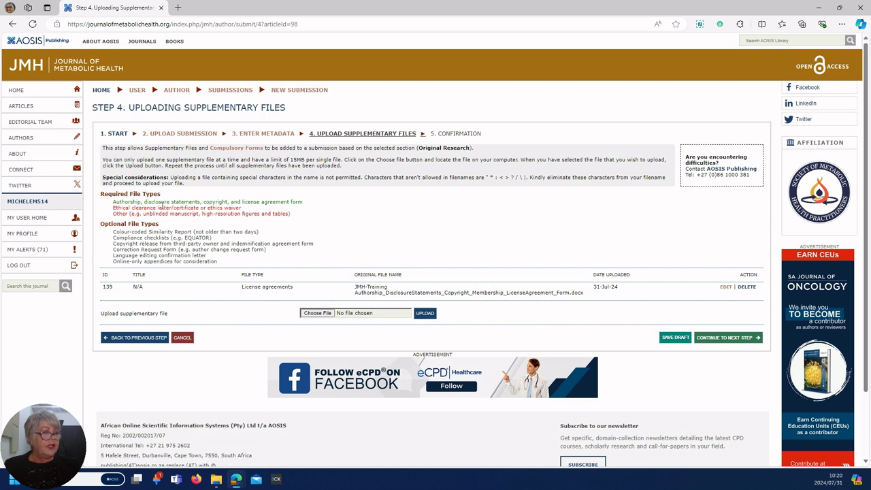
# Upload JMH-Training Ethical Certificate.pdf as a supplementary file of type "Ethical clearance letter/certificate or ethics waiver" and save it
pyautogui.click(316, 315)
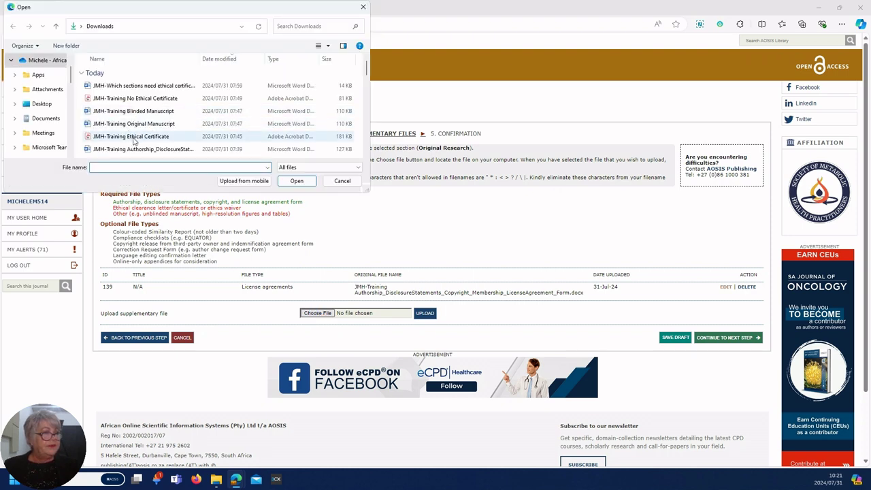
pyautogui.doubleClick(134, 136)
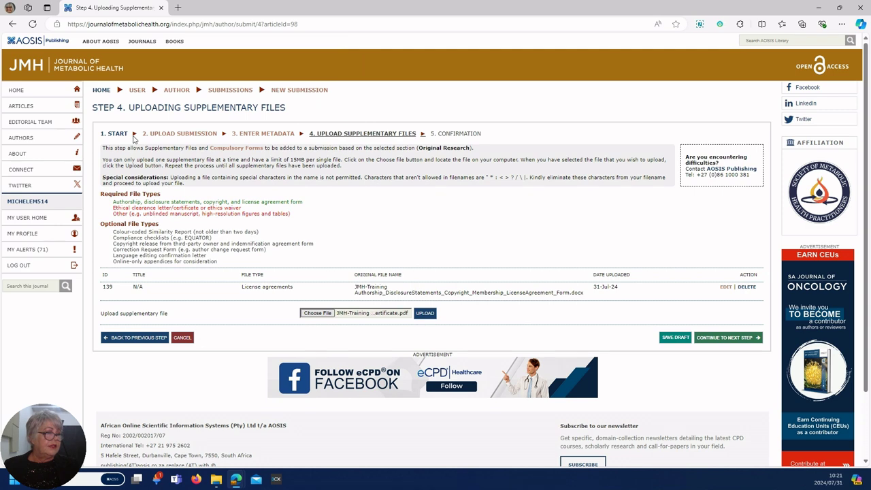
pyautogui.click(425, 313)
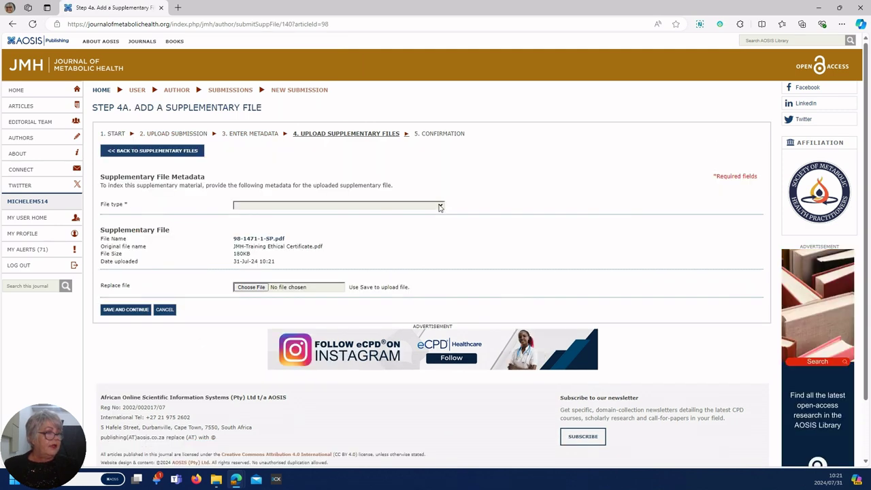
pyautogui.click(325, 204)
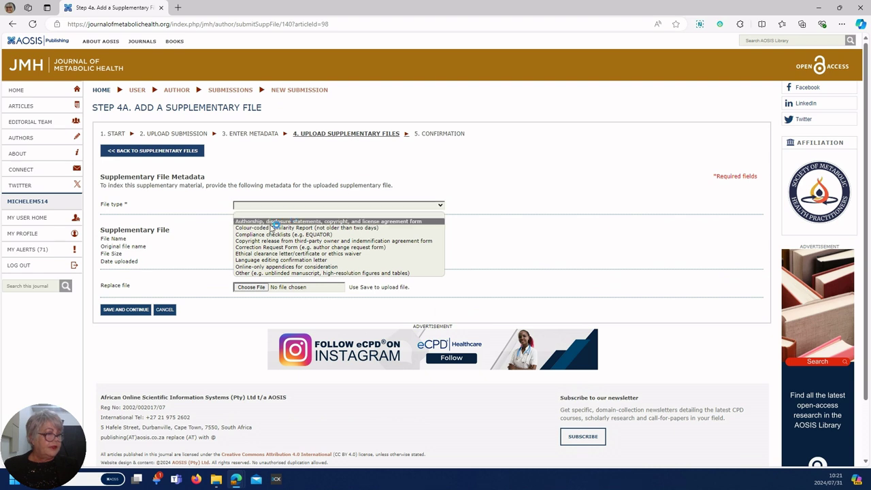
pyautogui.click(264, 255)
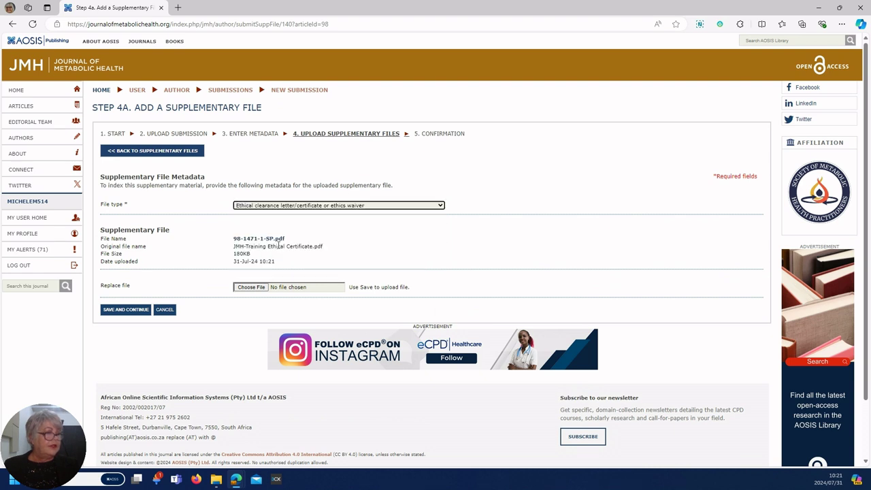
pyautogui.click(120, 310)
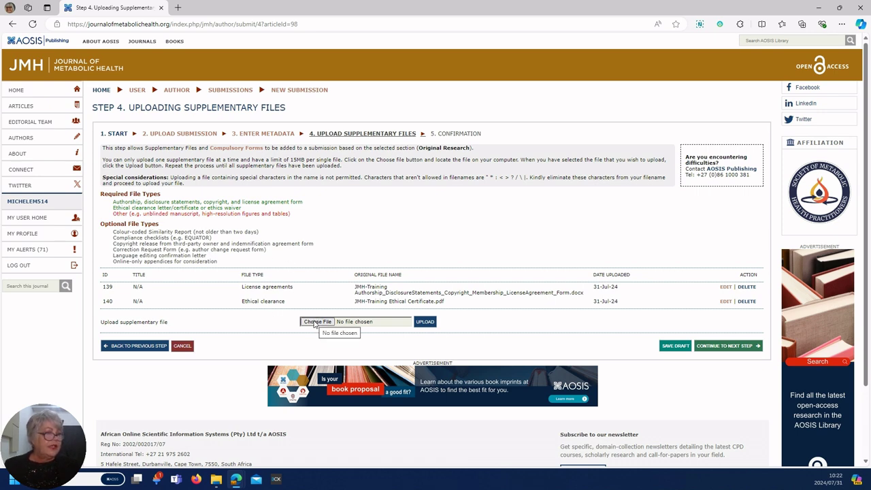
# Upload JMH-Training Blinded Manuscript.docx as a supplementary file of type "Other (e.g. unblinded manuscript, high-resolution figures and tables)" and save it
pyautogui.click(317, 322)
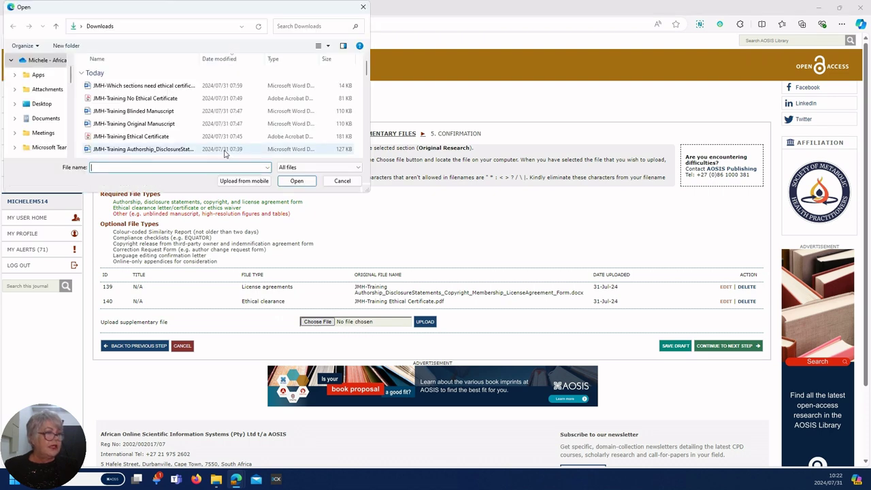
pyautogui.doubleClick(144, 112)
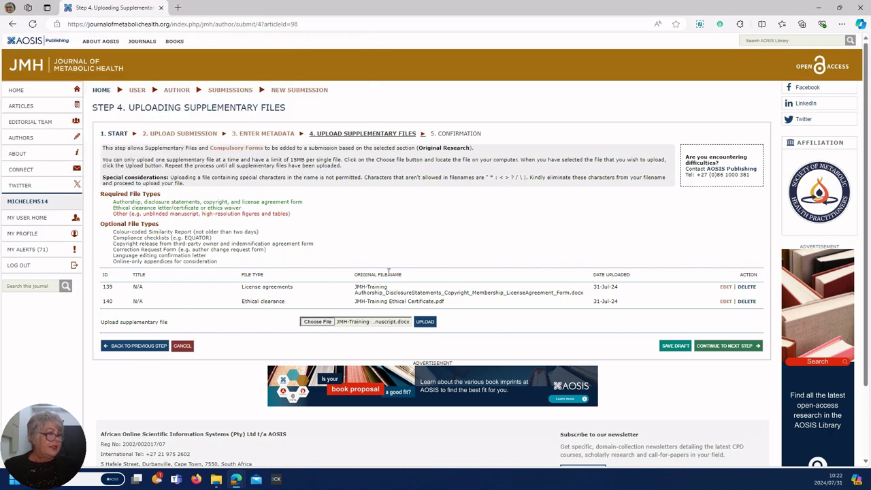
pyautogui.click(426, 322)
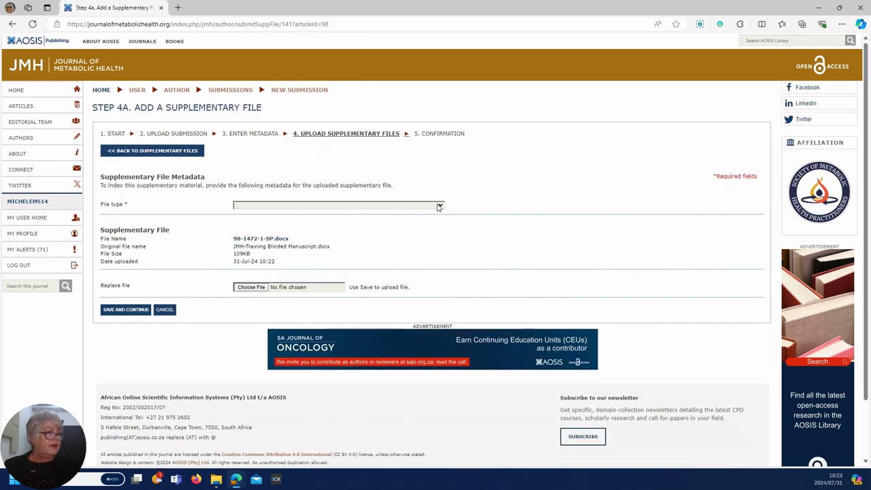
pyautogui.click(439, 207)
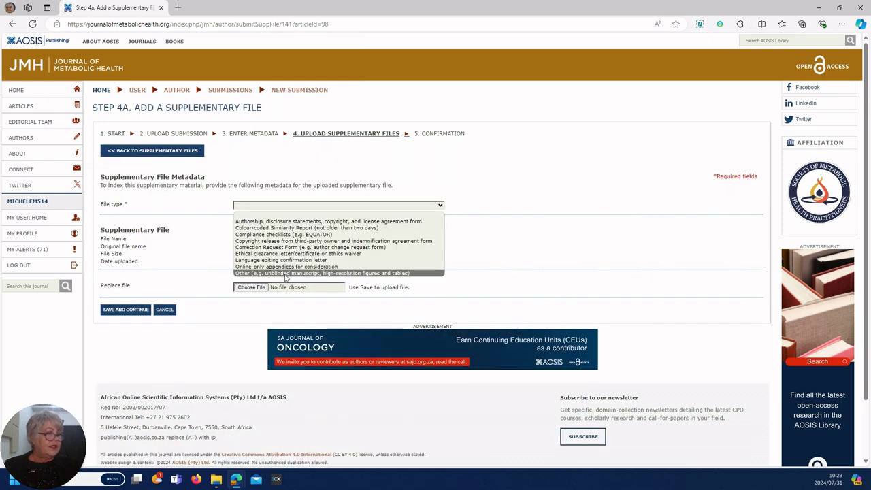
pyautogui.click(284, 274)
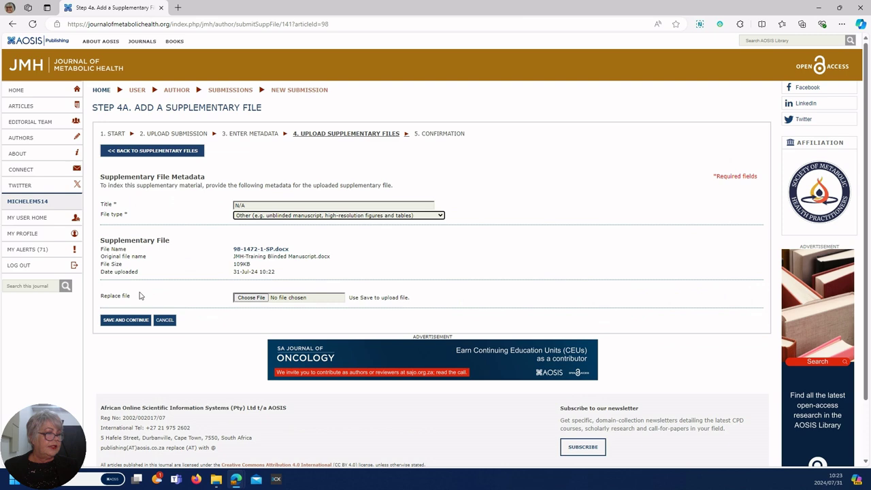
pyautogui.click(127, 321)
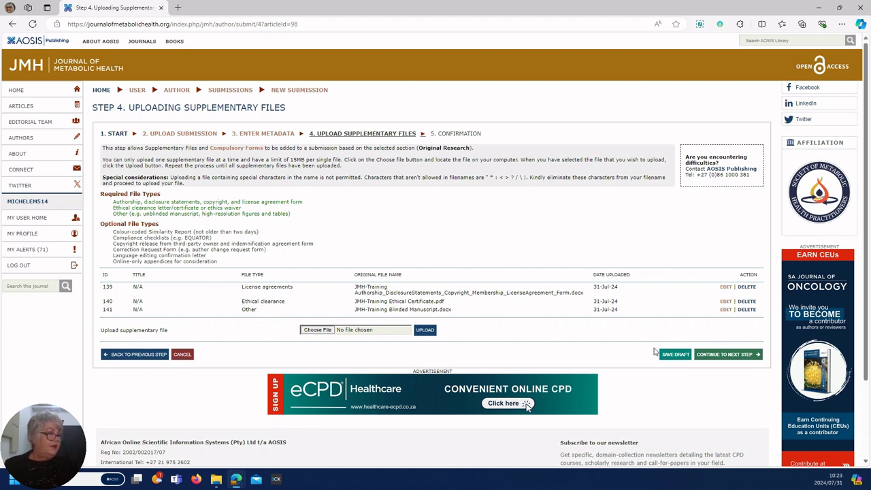
# Continue to the confirmation stage, set the Sustainable Development Goal to "Goal 3: Good health and well-being" and finish the submission
pyautogui.click(716, 355)
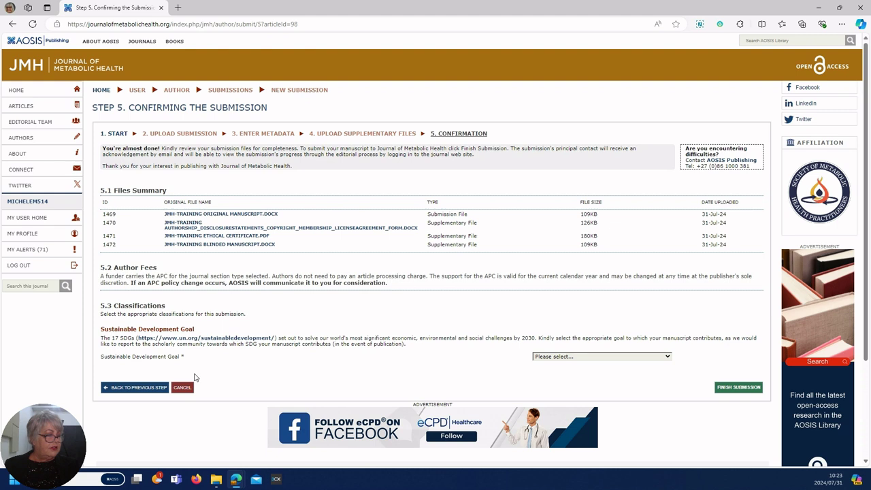
pyautogui.click(667, 357)
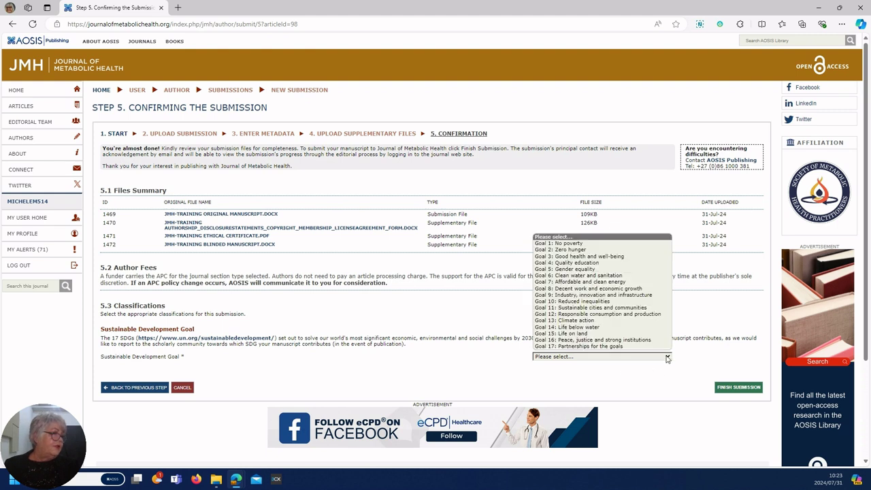
pyautogui.click(620, 257)
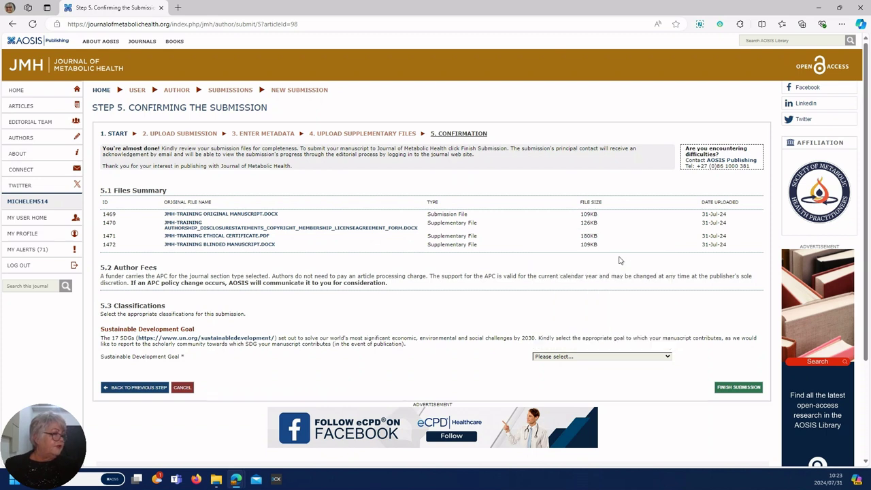
pyautogui.click(730, 392)
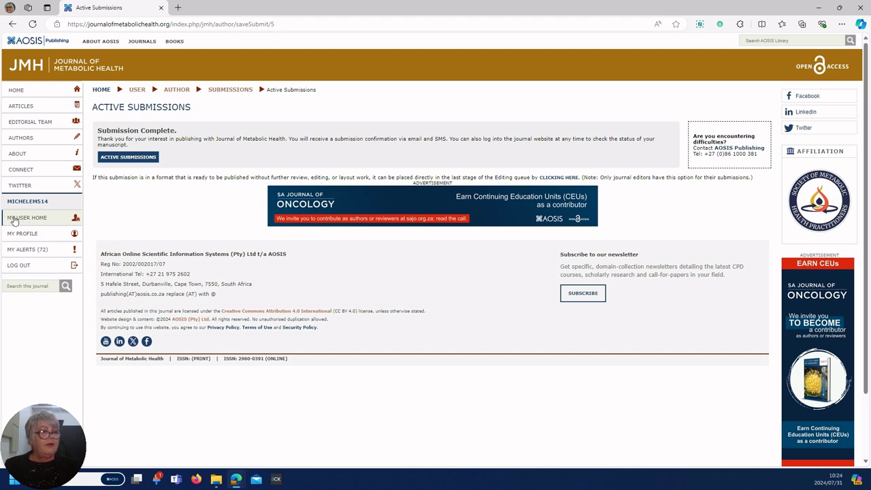
# Open the newly submitted manuscript from the editor's unassigned submissions and examine its summary, including files, status, editors, classifications and metadata
pyautogui.click(14, 222)
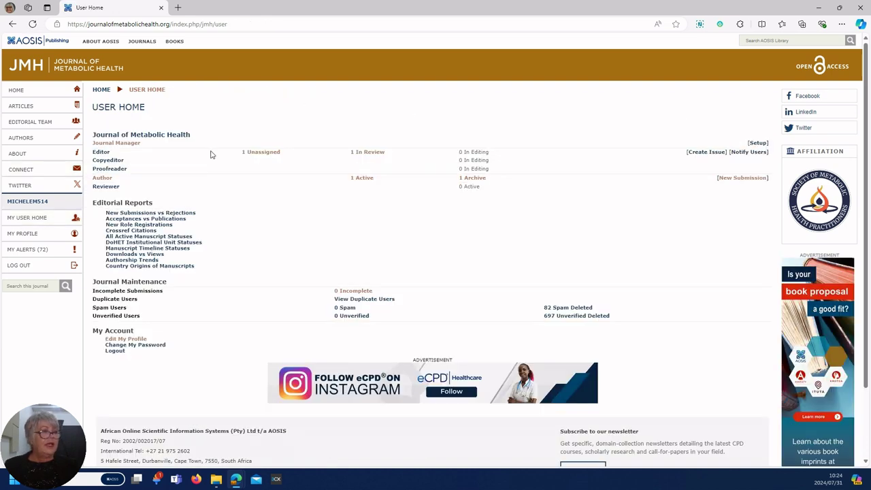
pyautogui.click(255, 156)
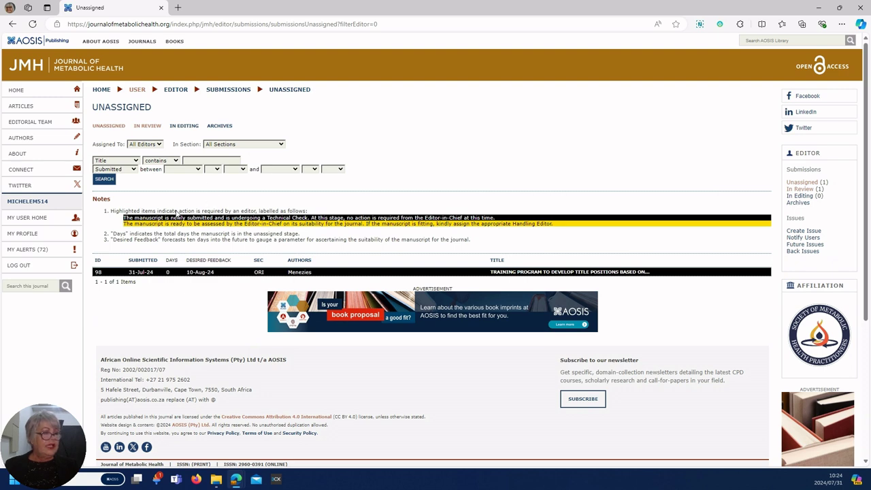
pyautogui.click(517, 274)
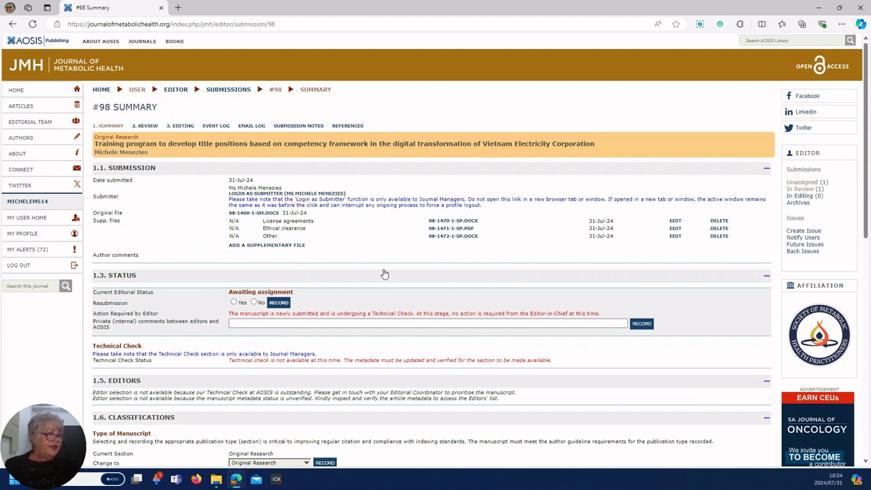
pyautogui.scroll(-1, 379, 259)
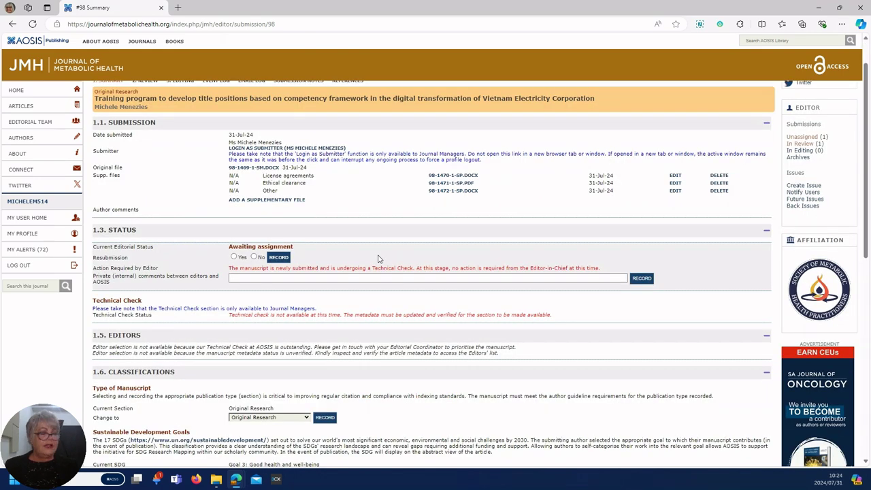
pyautogui.scroll(-1, 379, 259)
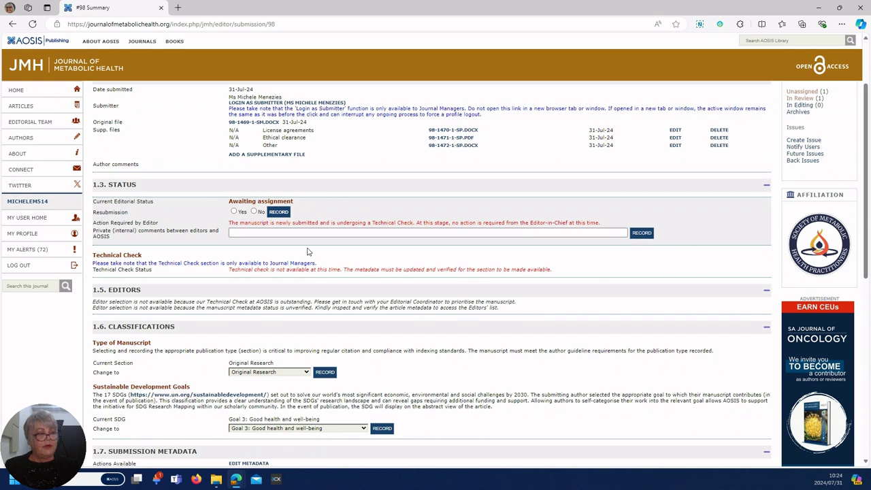
pyautogui.scroll(-1, 307, 252)
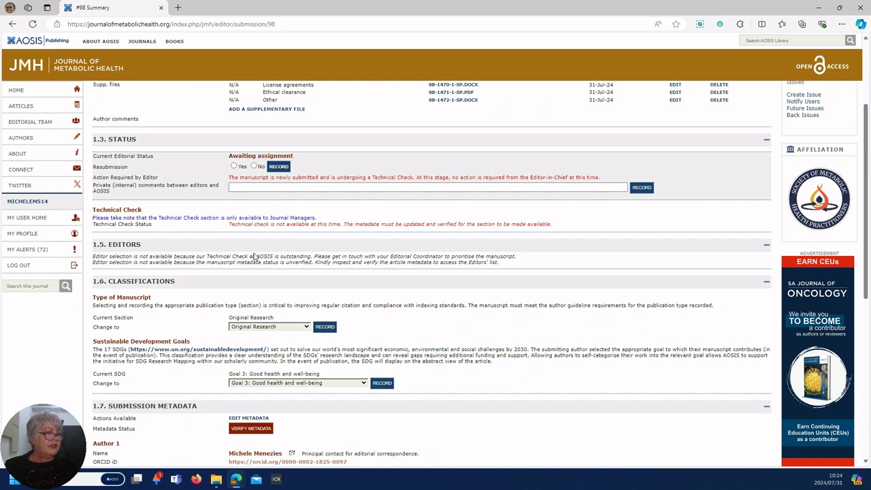
pyautogui.scroll(-1, 254, 257)
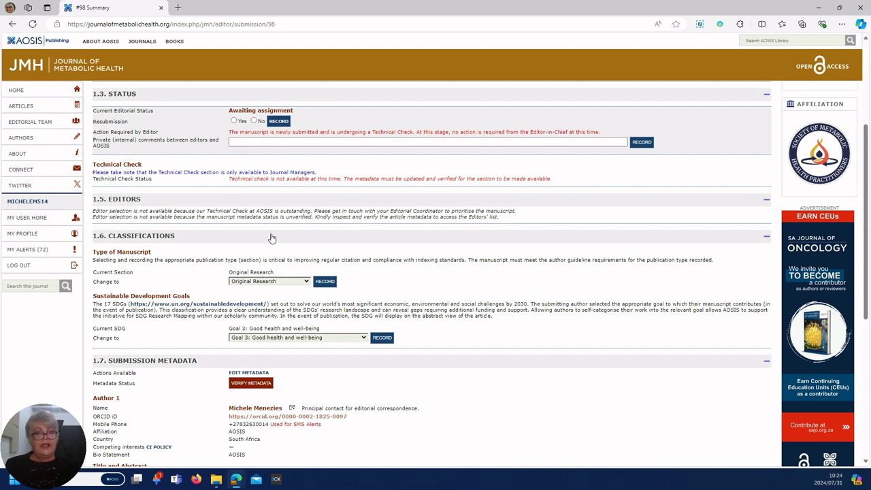
pyautogui.scroll(3, 271, 235)
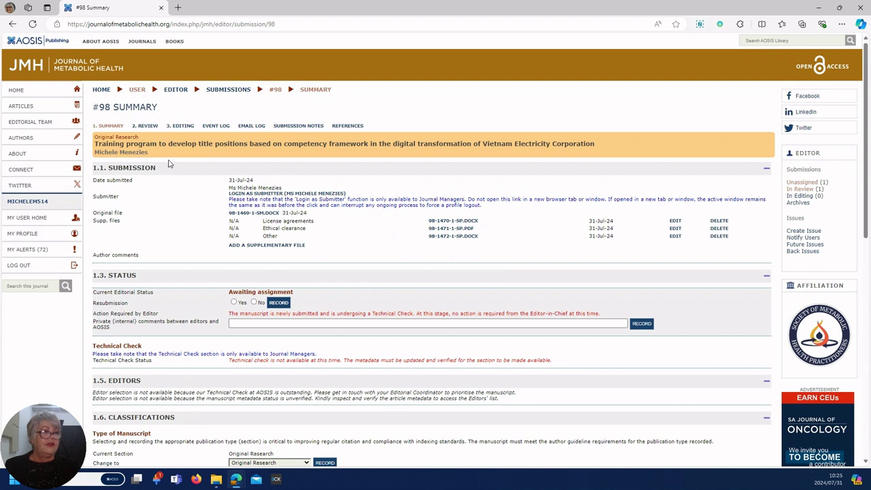
# Open the manuscript's review page and examine the review version, similarity check and peer review sections, including the private comments field
pyautogui.click(147, 127)
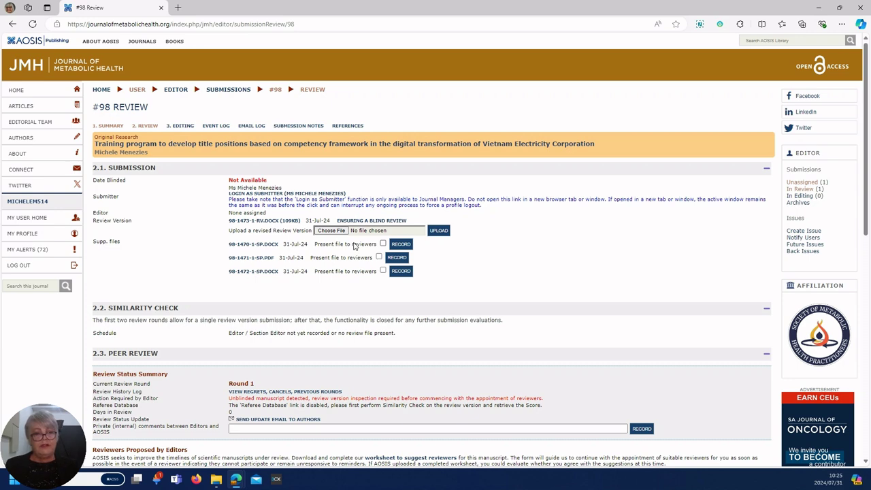
pyautogui.scroll(-2, 354, 246)
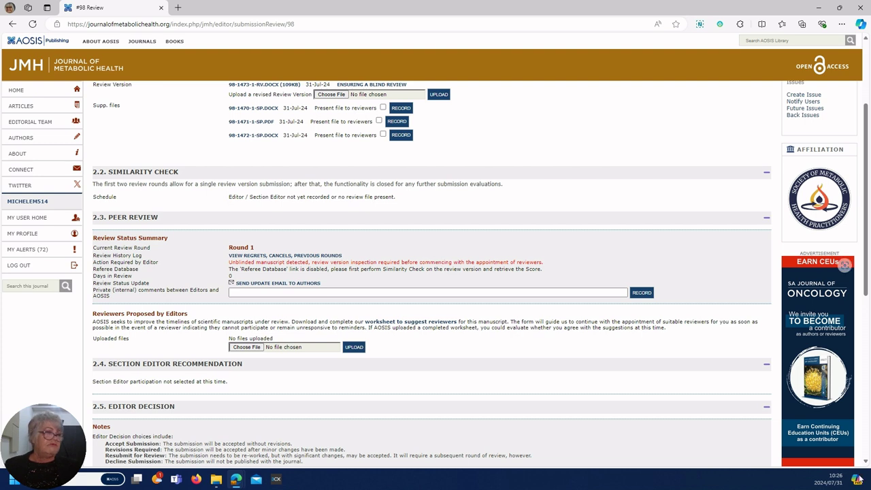
pyautogui.click(287, 292)
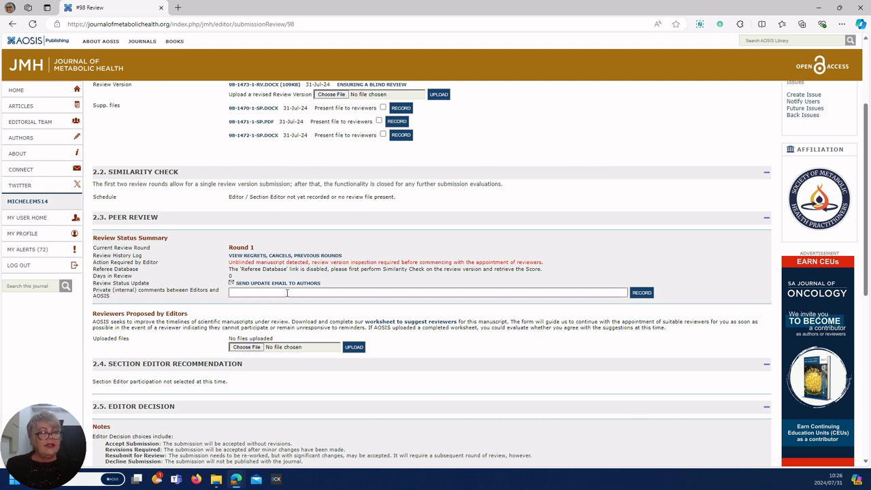